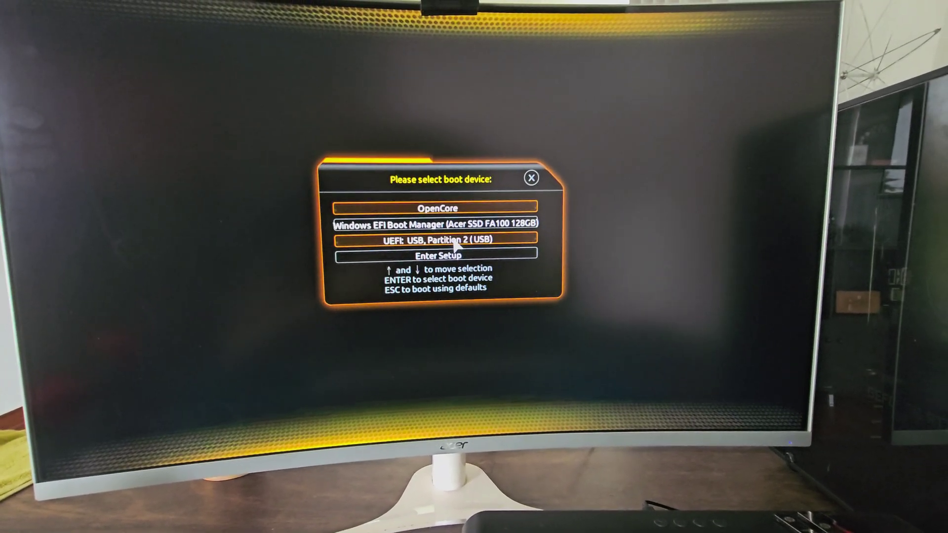
Boot from the UEFI USB Partition 2 device and start Windows 10.iso in normal mode from the Ventoy menu
click(453, 243)
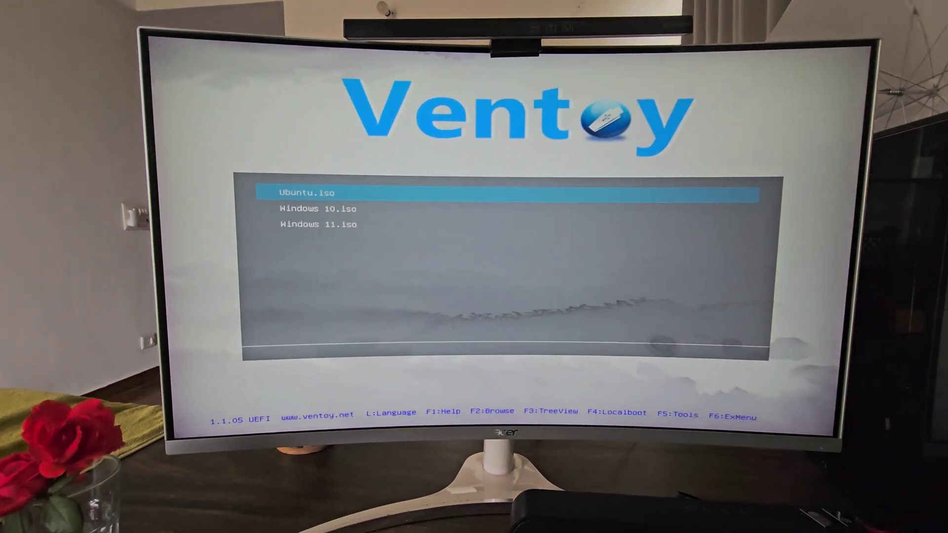
key(Down)
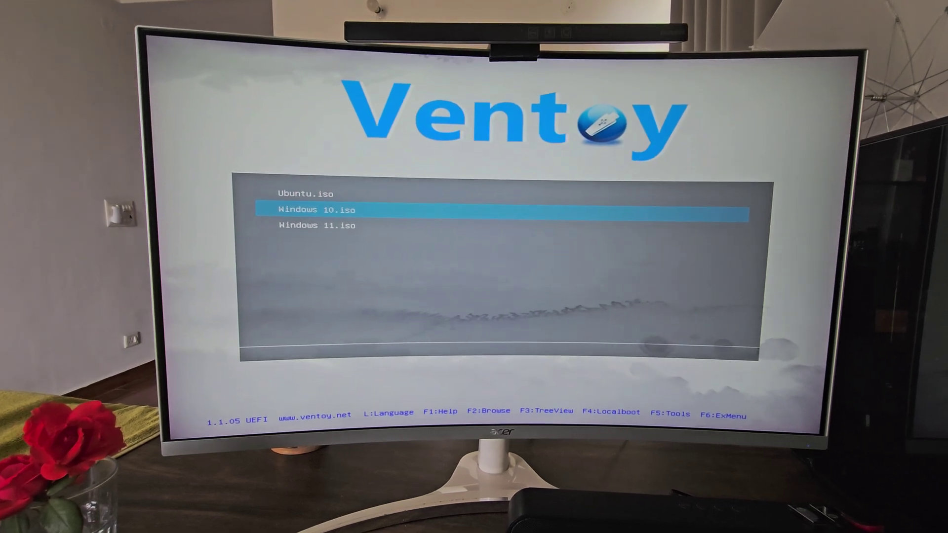
key(Return)
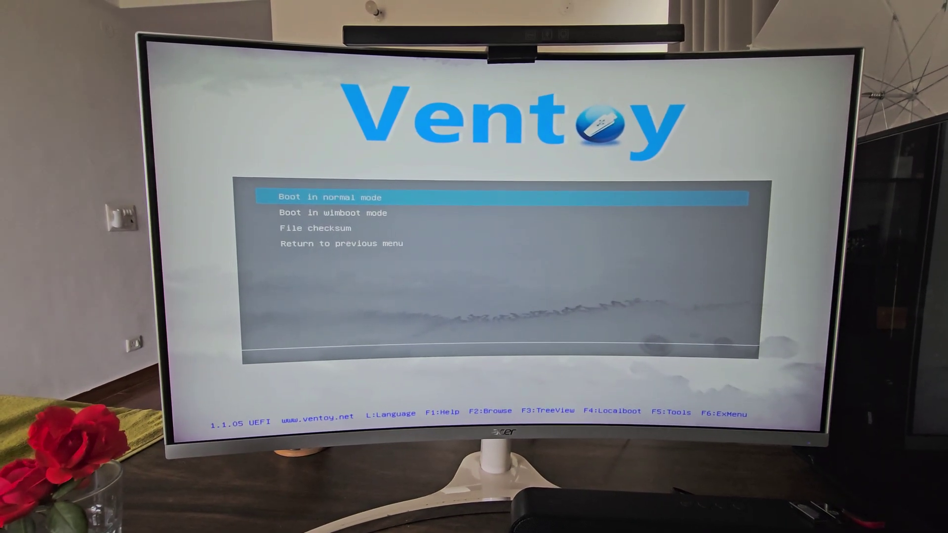
key(Return)
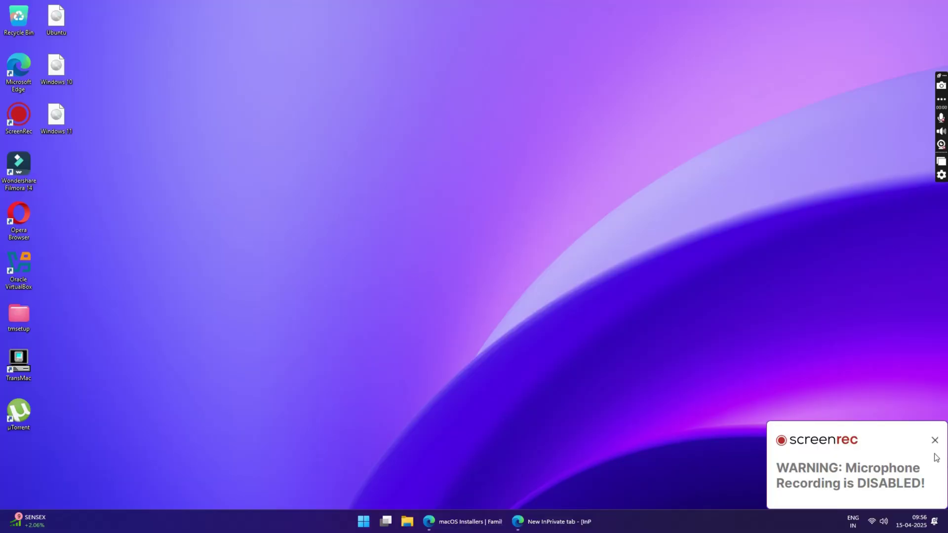
Dismiss the microphone notification and open the ventoy.net download page in the InPrivate browser window
click(934, 440)
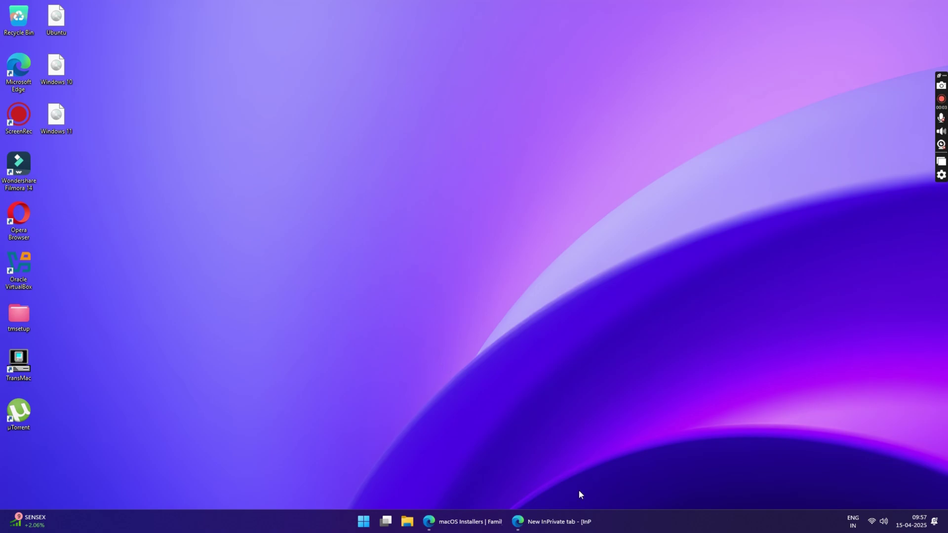
click(552, 521)
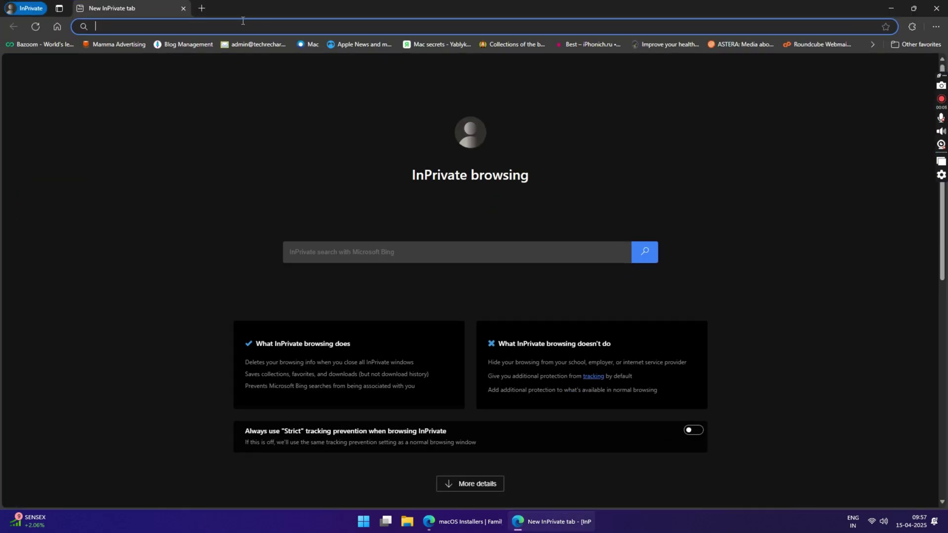
text(ventoy)
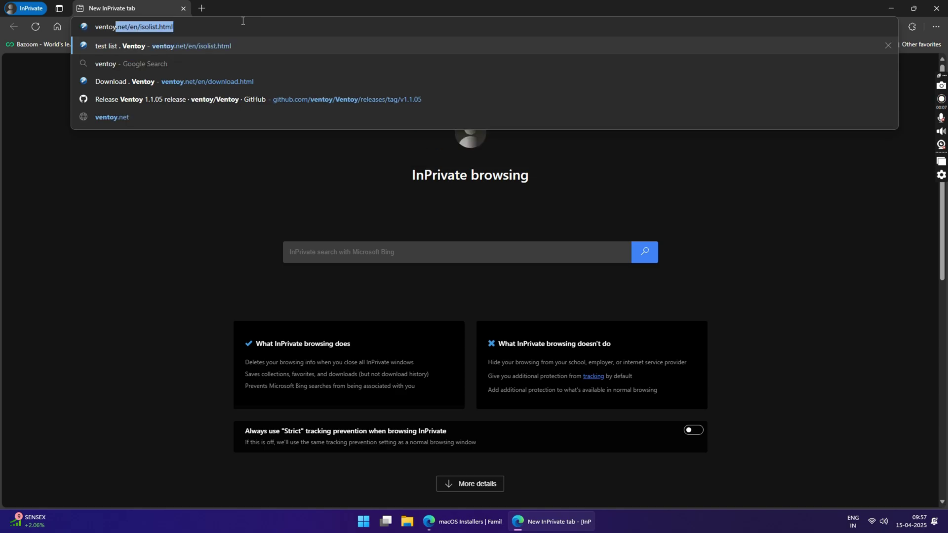
key(Delete)
key(Return)
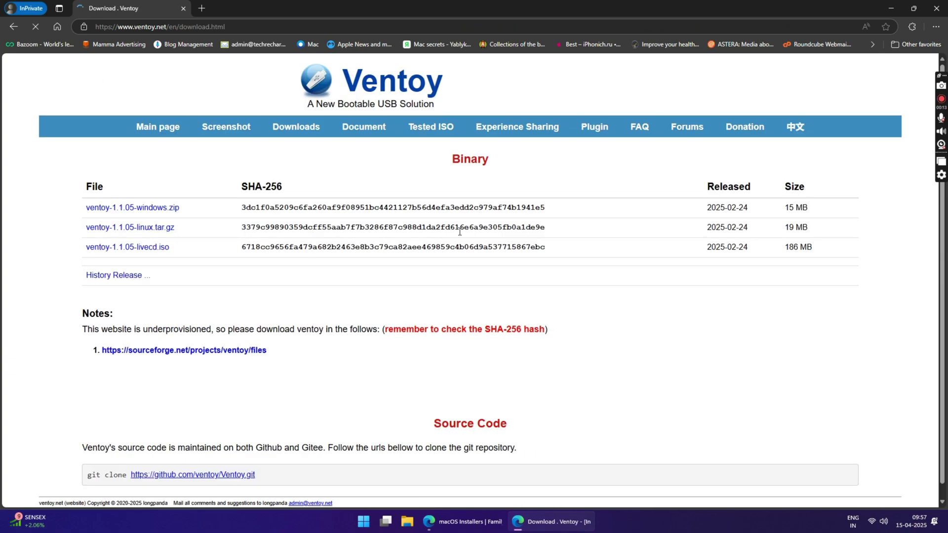
Follow the source code link to Ventoy's GitHub repository and open the Ventoy 1.1.05 release page
scroll(459, 232, down, 1)
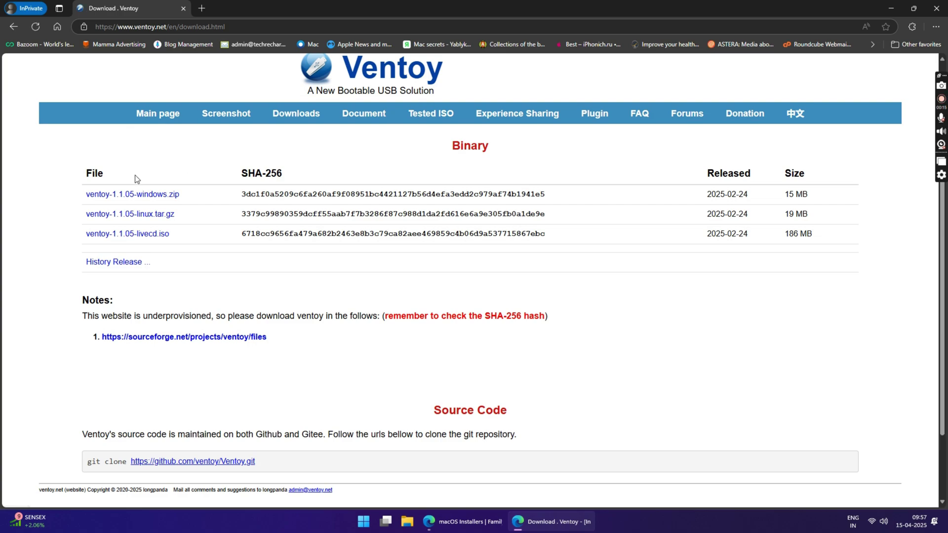
scroll(344, 328, down, 2)
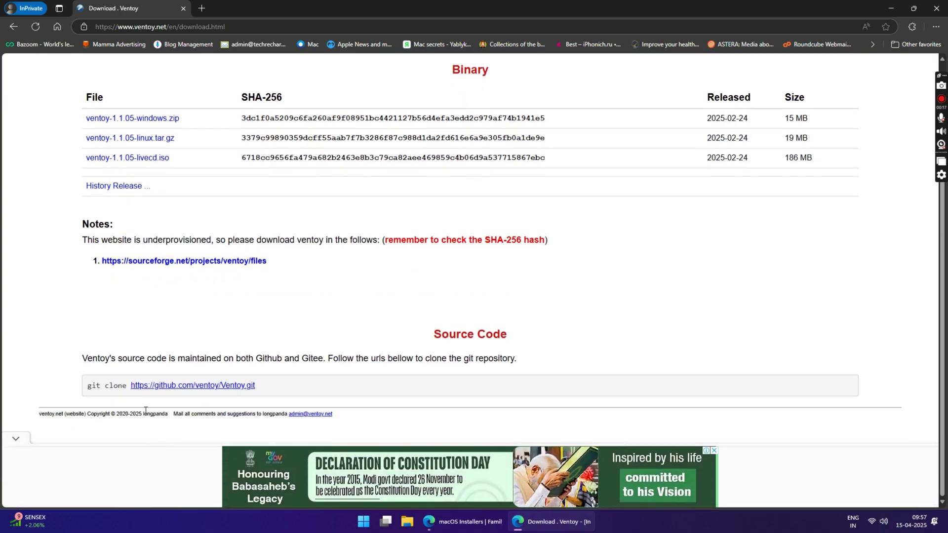
click(180, 390)
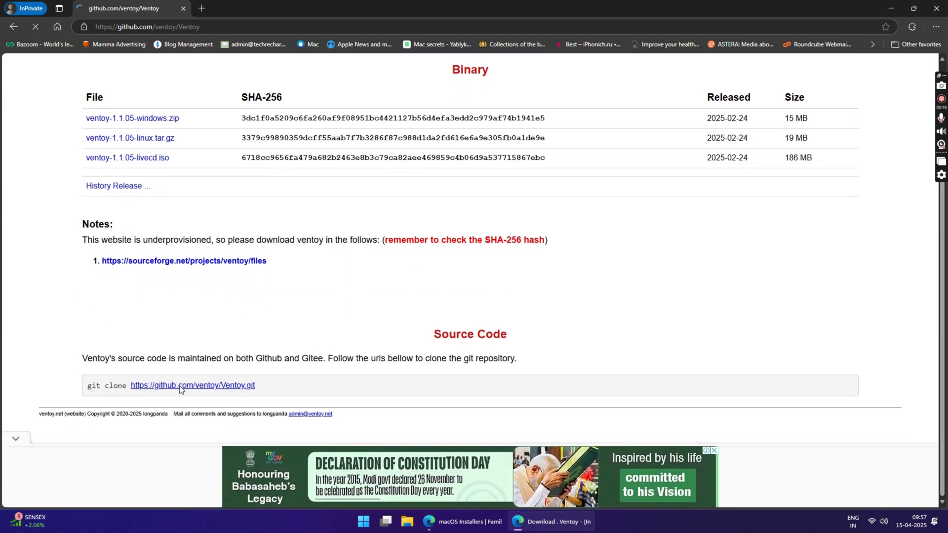
scroll(664, 301, down, 3)
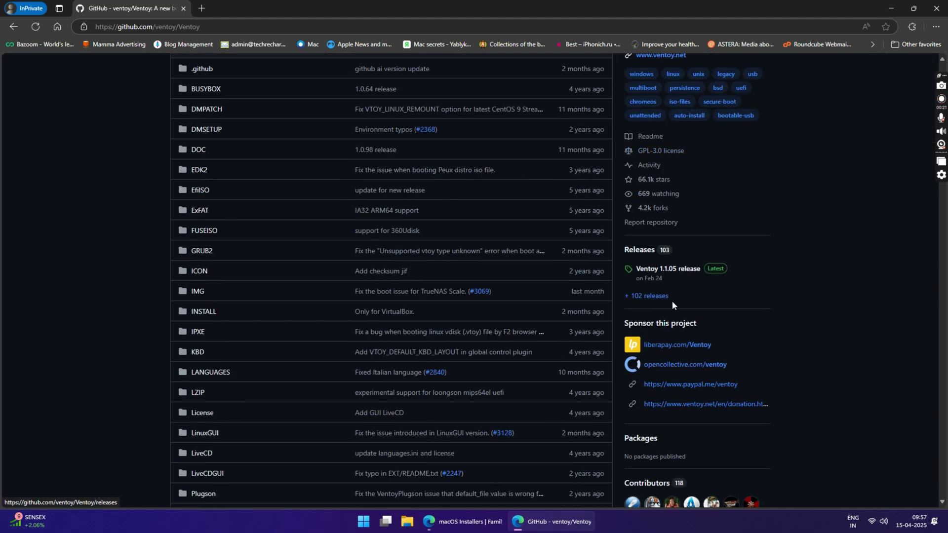
click(683, 270)
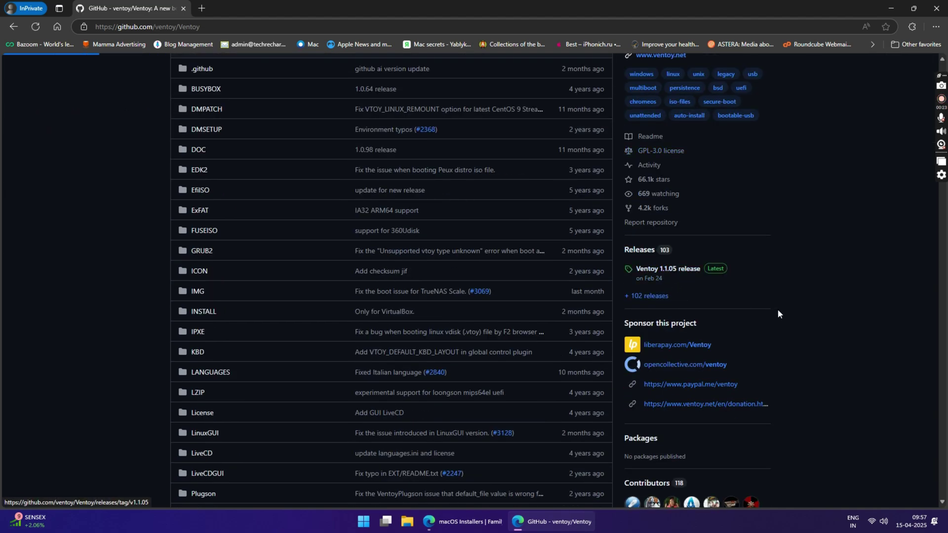
Download ventoy-1.1.05-windows.zip from the release assets, save it to the Desktop, and minimize the browser
scroll(482, 275, down, 4)
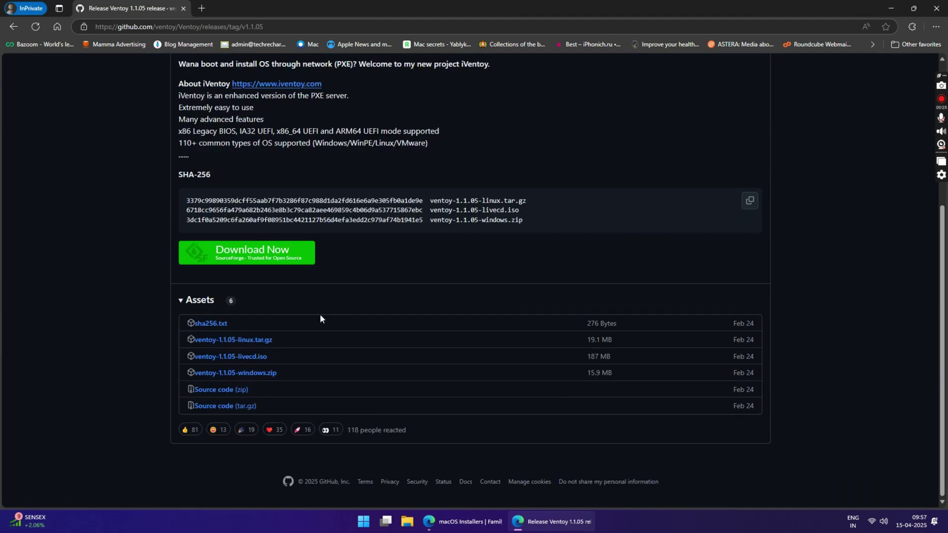
click(236, 374)
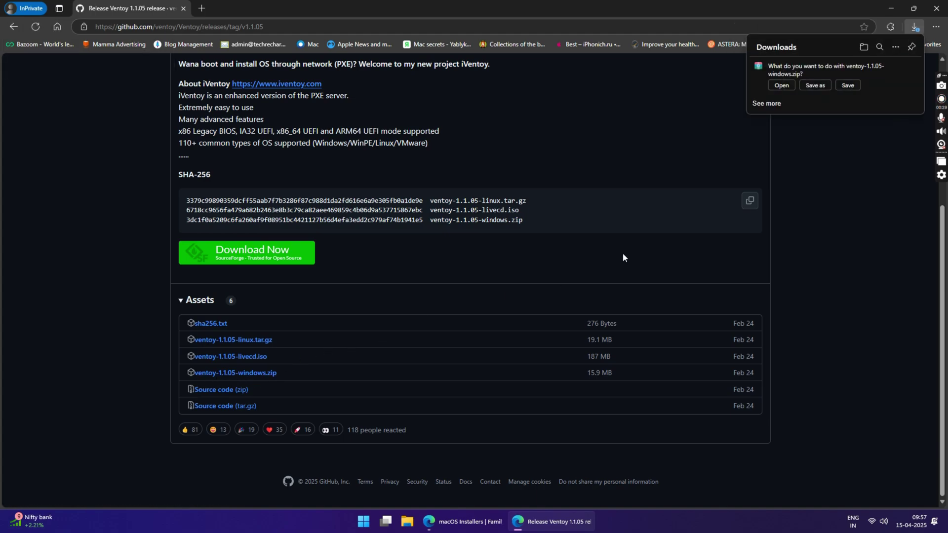
click(816, 86)
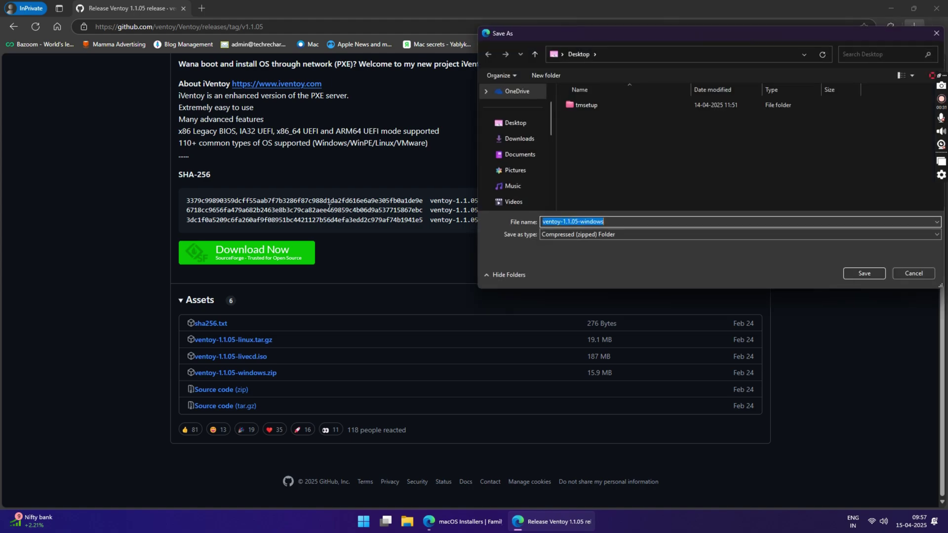
click(859, 272)
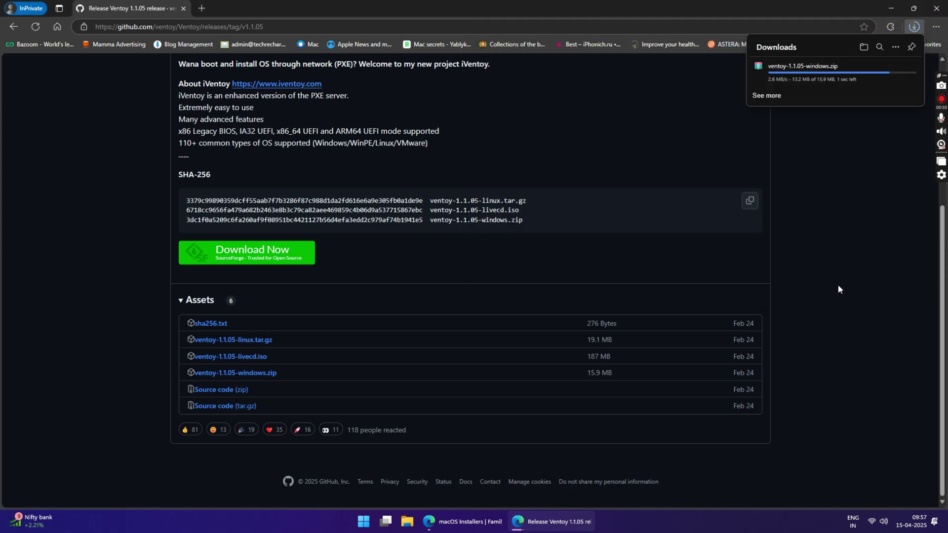
click(888, 9)
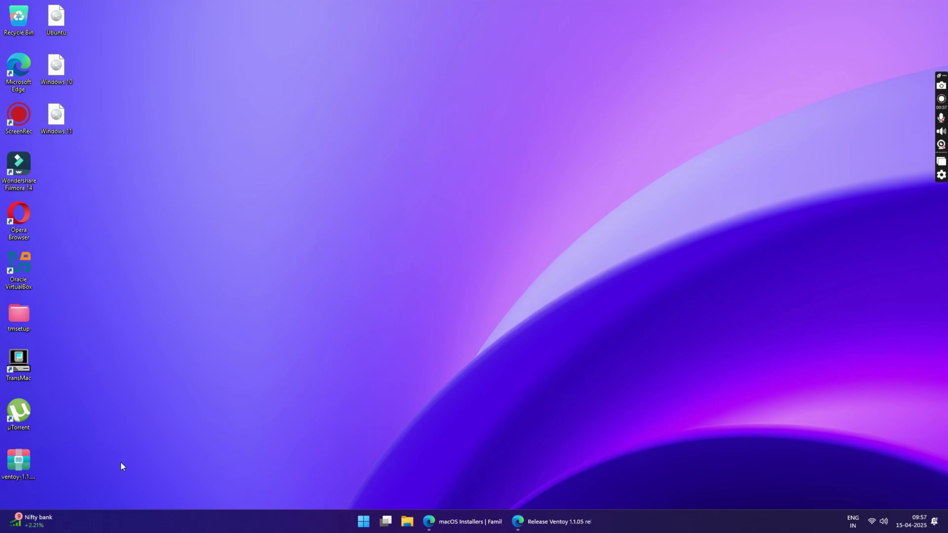
Move the Ventoy archive to the middle of the desktop and extract it into a ventoy-1.1.05-windows folder
drag(24, 467, 468, 269)
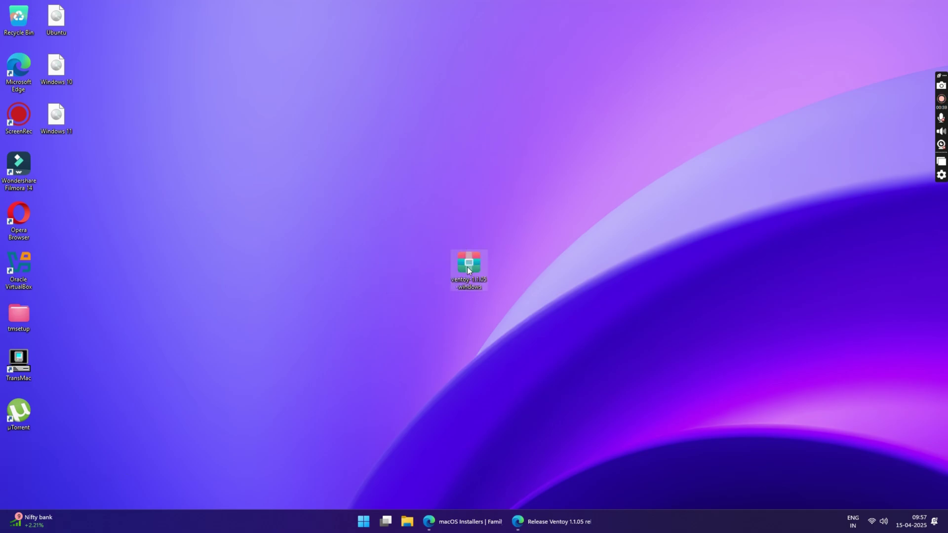
right_click(467, 265)
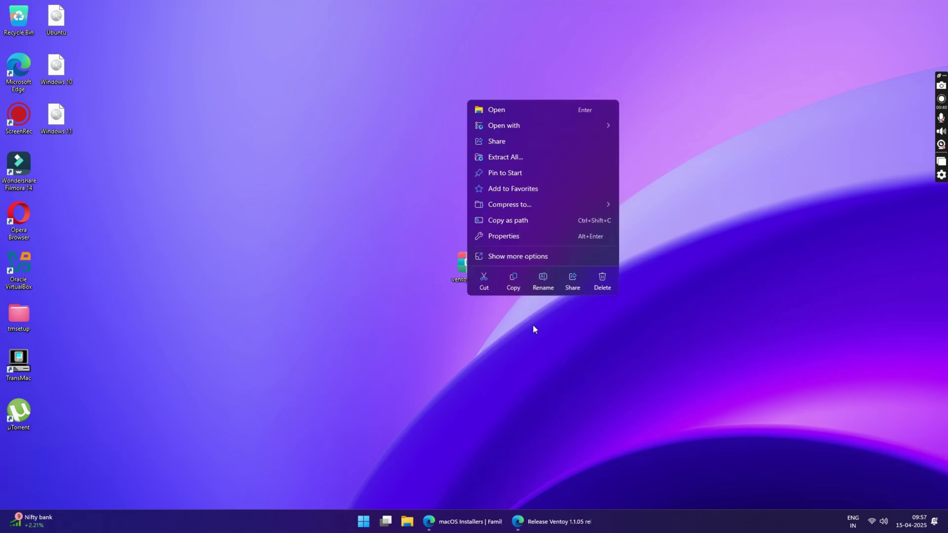
click(507, 157)
click(573, 355)
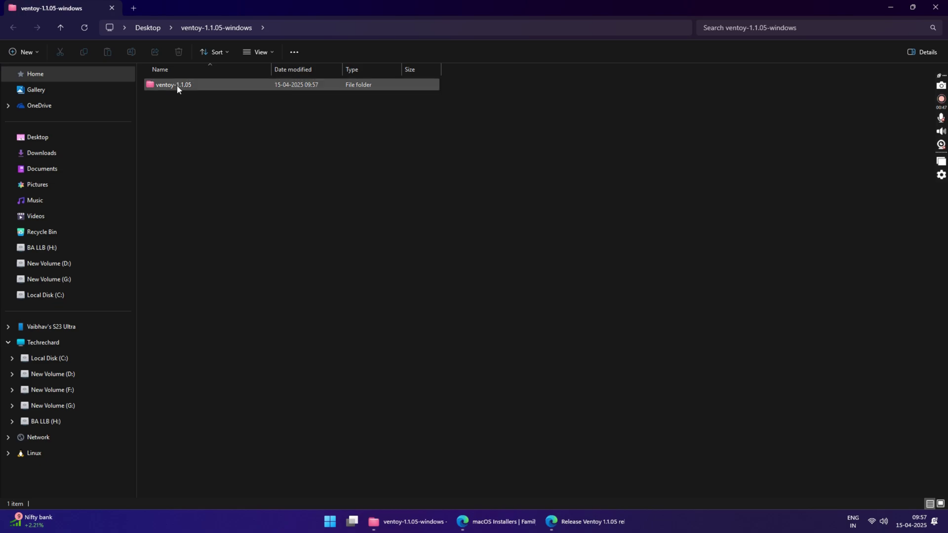
Run Ventoy2Disk from the extracted ventoy-1.1.05 folder, allowing it past the SmartScreen block
double_click(195, 84)
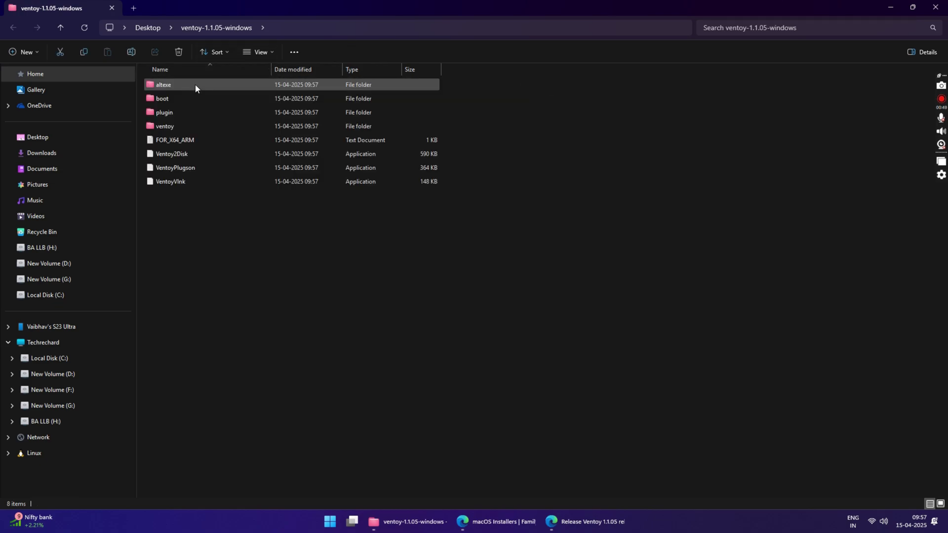
click(170, 155)
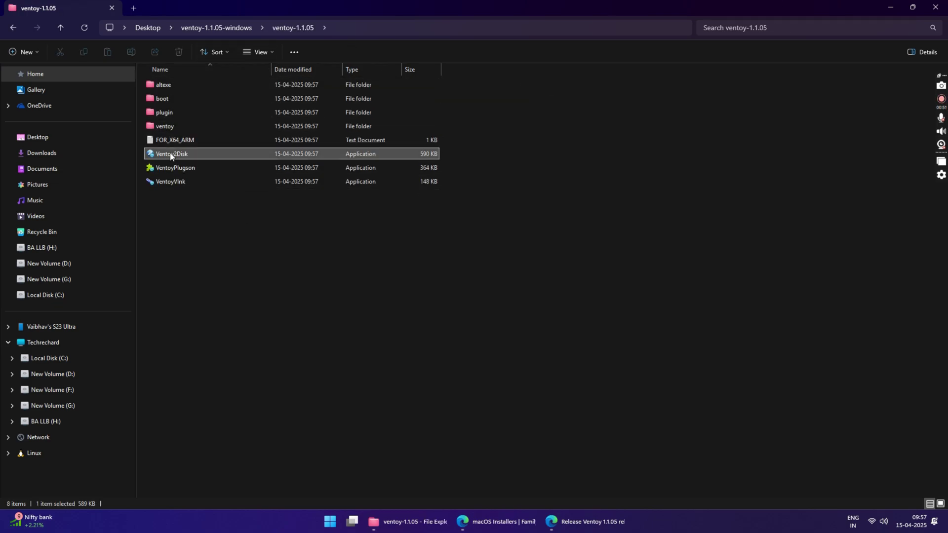
double_click(170, 154)
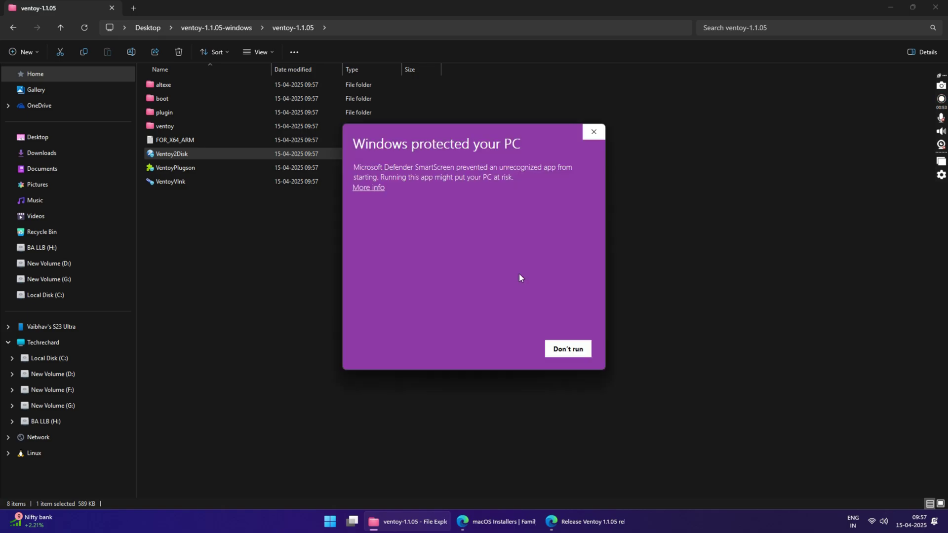
click(375, 188)
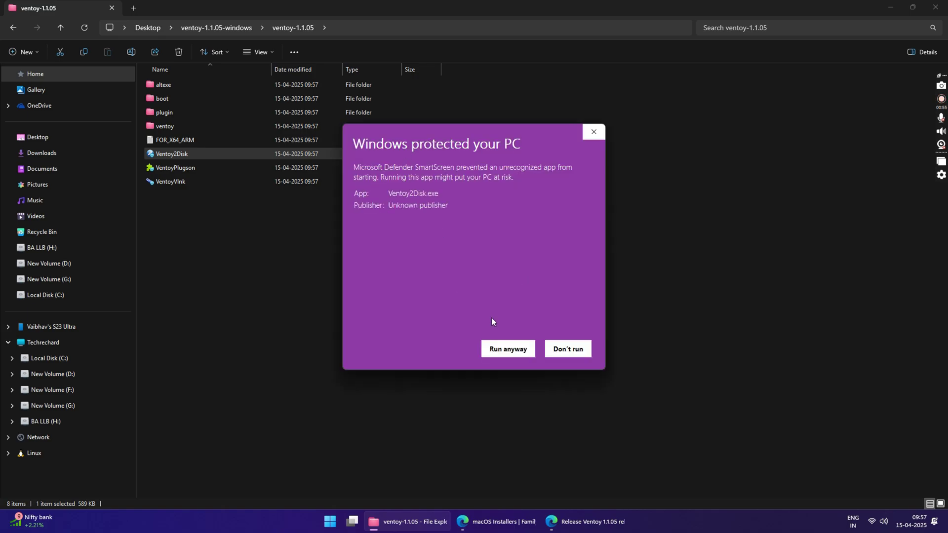
click(507, 351)
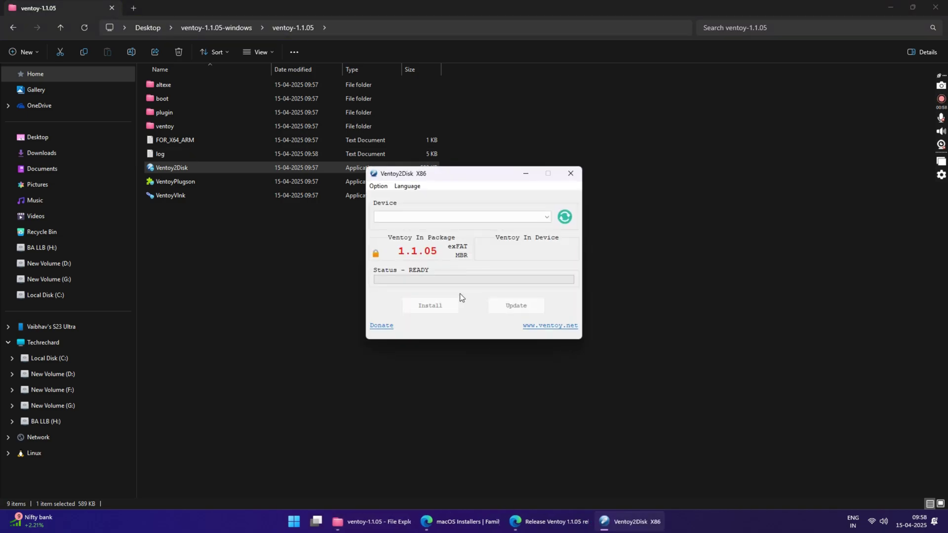
Clear the File Explorer windows away and refresh Ventoy2Disk's device list to select the 64GB SanDisk USB drive
click(890, 7)
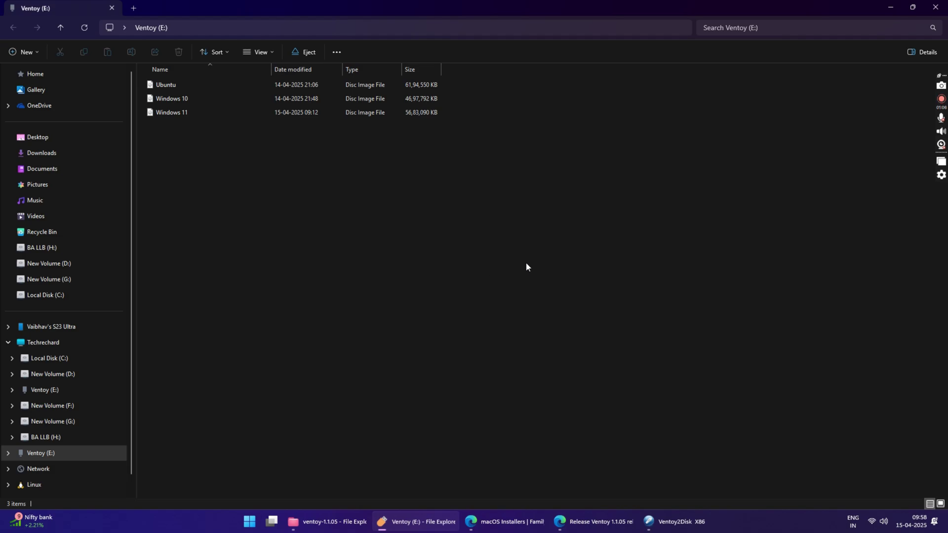
click(935, 7)
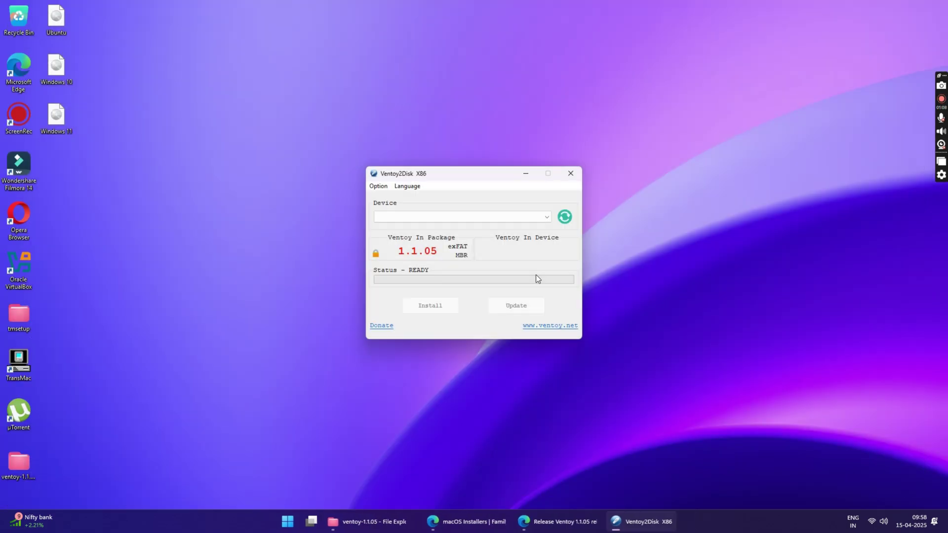
click(452, 217)
click(452, 217)
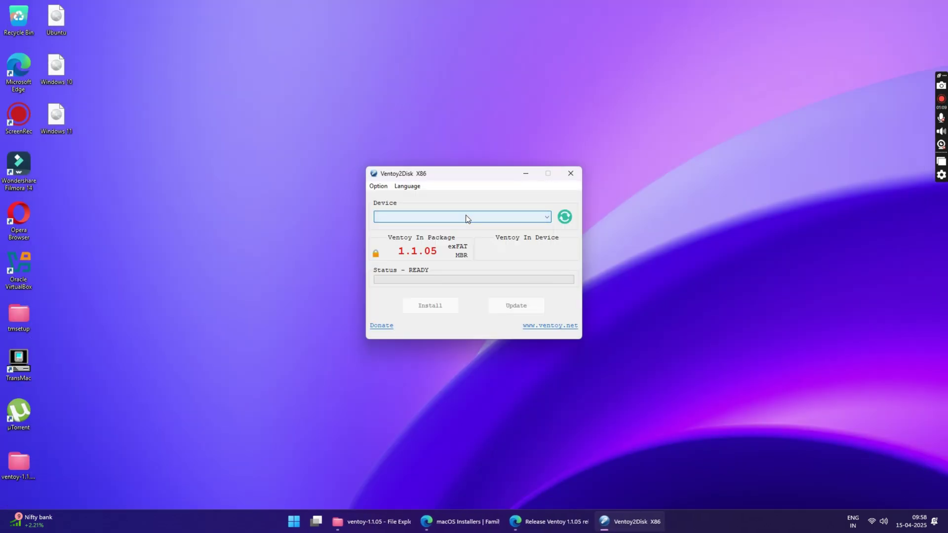
click(565, 218)
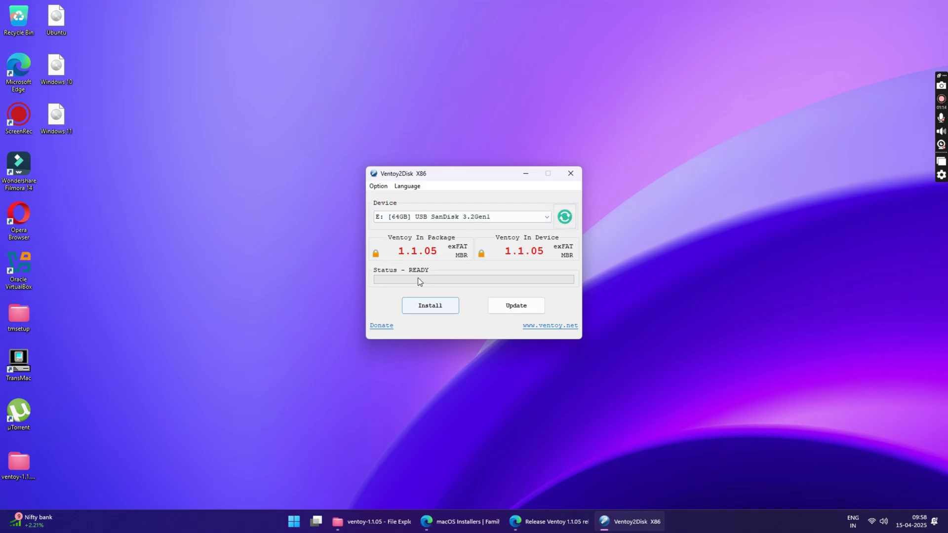
Start a fresh Ventoy install on the SanDisk drive, confirming with YES and accepting both format warnings, and bring Ventoy2Disk back into view
click(429, 306)
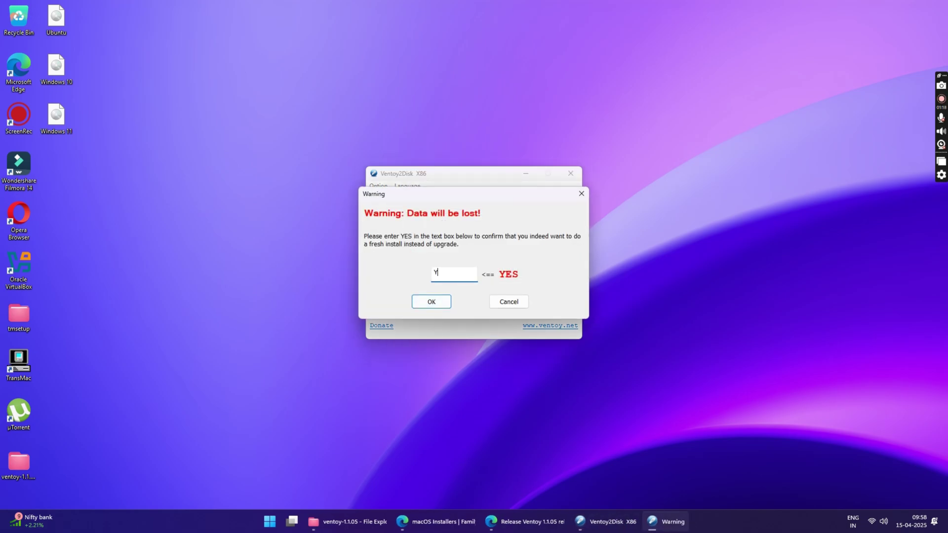
click(448, 302)
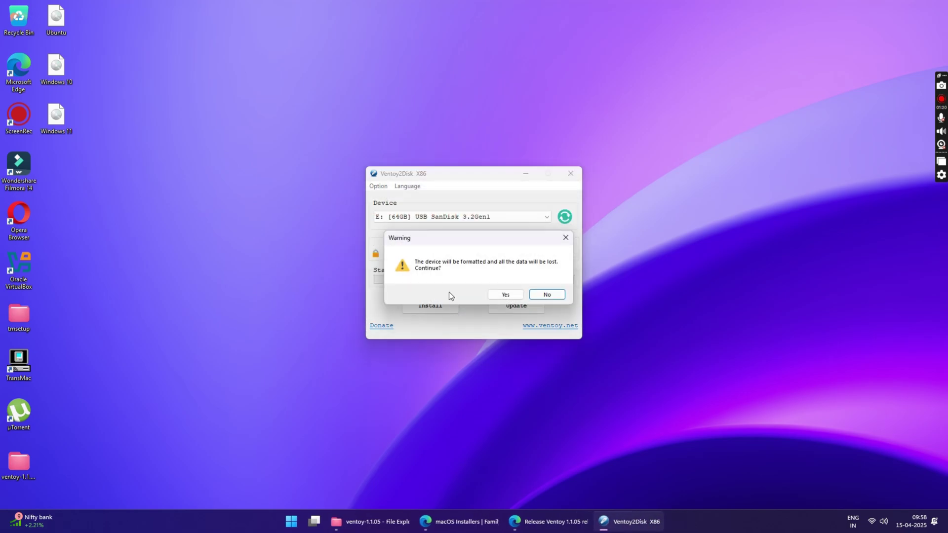
click(503, 295)
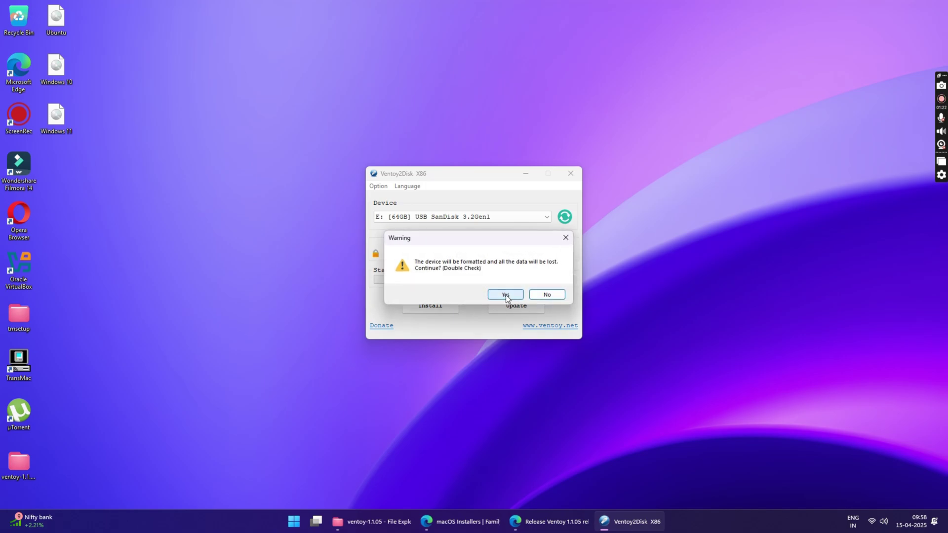
click(504, 295)
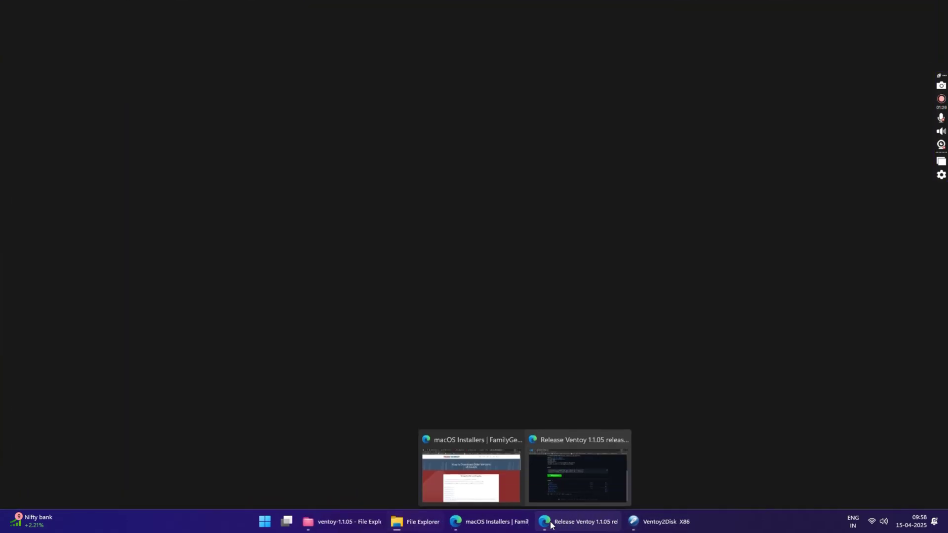
click(551, 521)
click(605, 521)
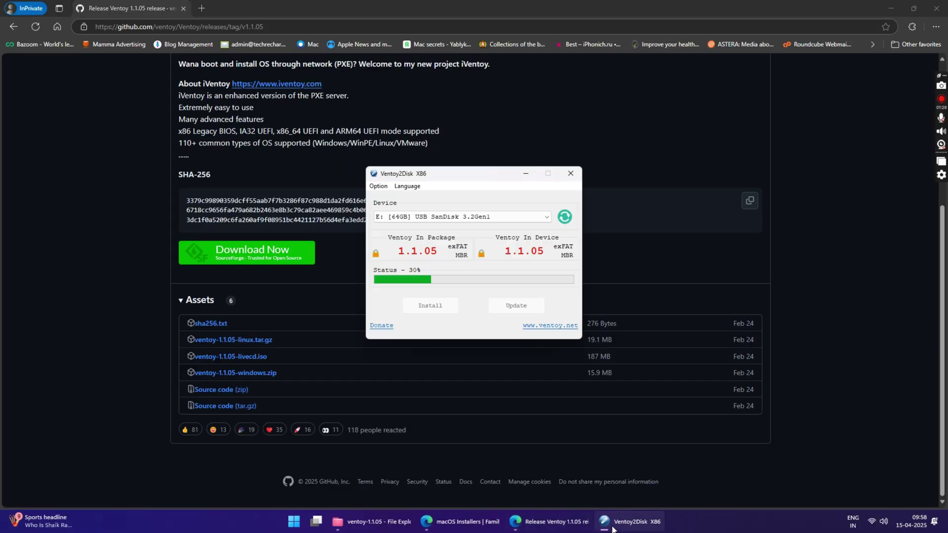
Acknowledge the completed Ventoy installation and close Ventoy2Disk together with the newly opened Ventoy (E:) window
click(914, 9)
key(super+Down)
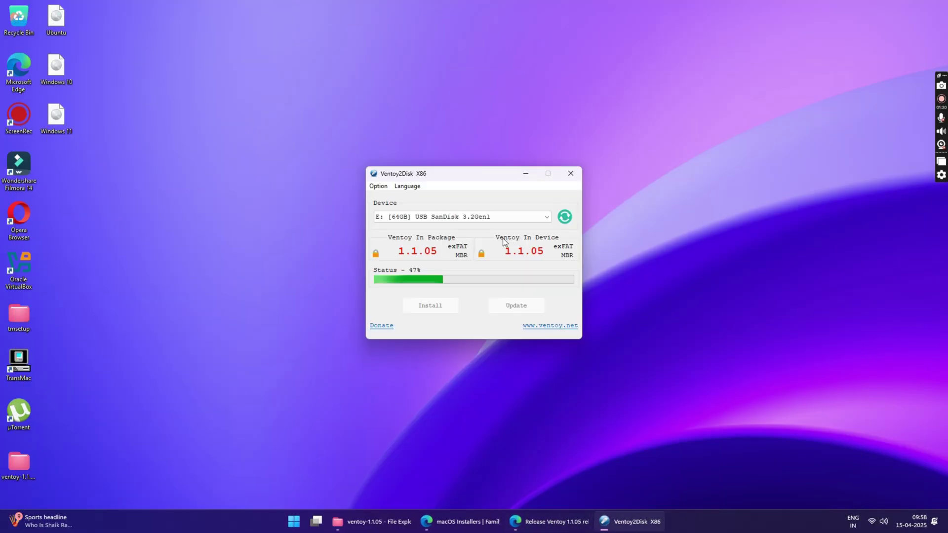
drag(448, 179, 455, 144)
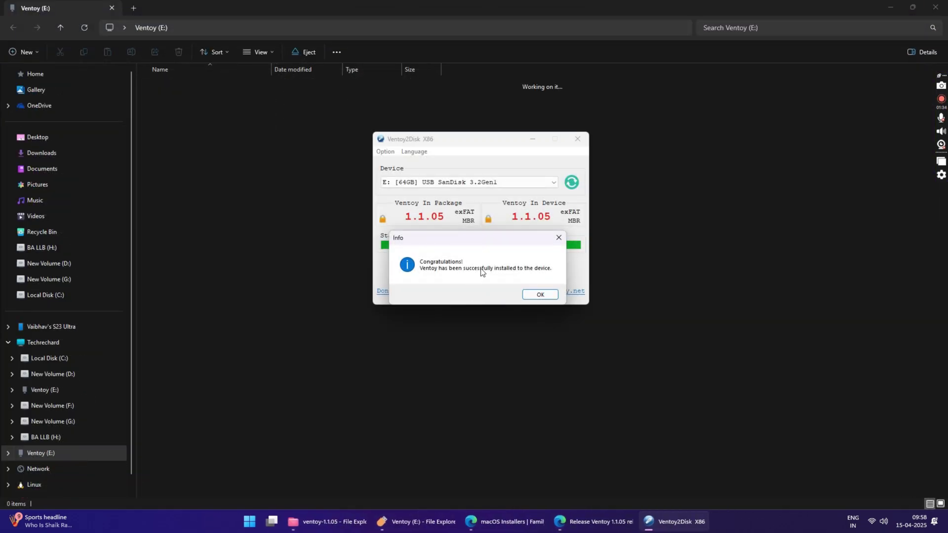
click(540, 295)
click(577, 139)
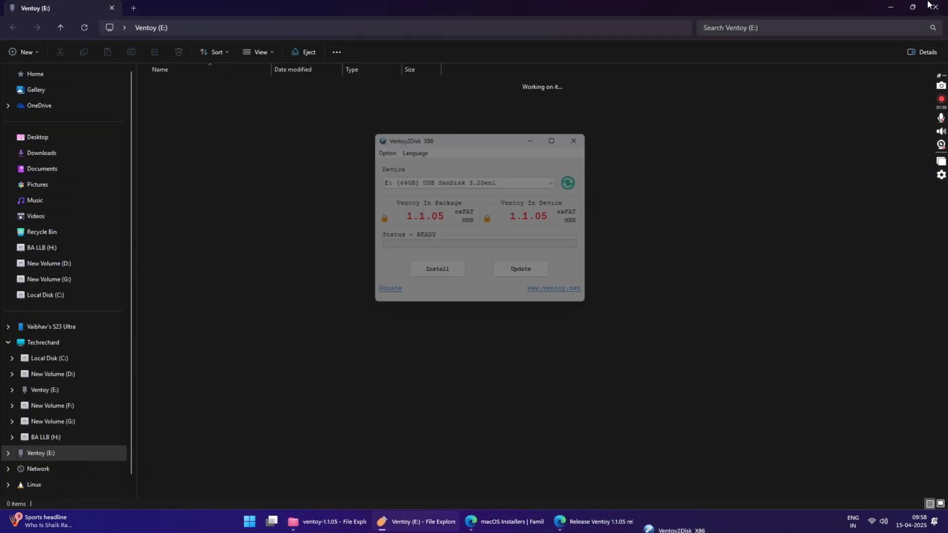
click(623, 522)
key(super+d)
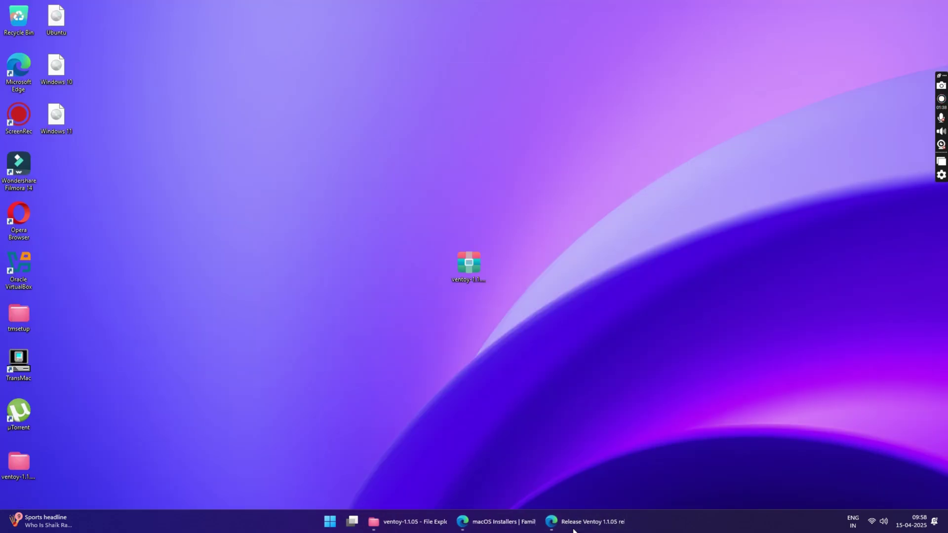
Open a spare browser tab, and go back in the Ventoy tab to the Ventoy website to open its Tested ISO page
key(super+d)
click(201, 8)
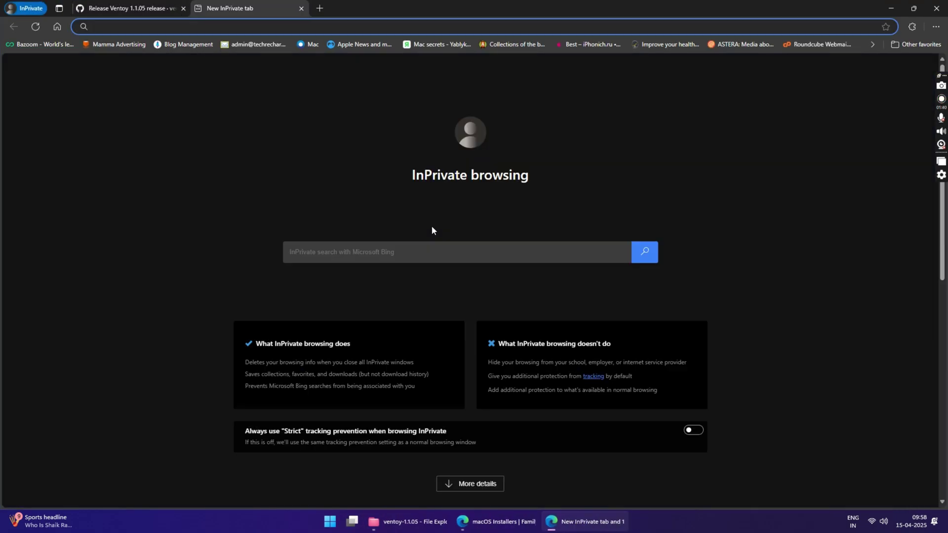
click(138, 8)
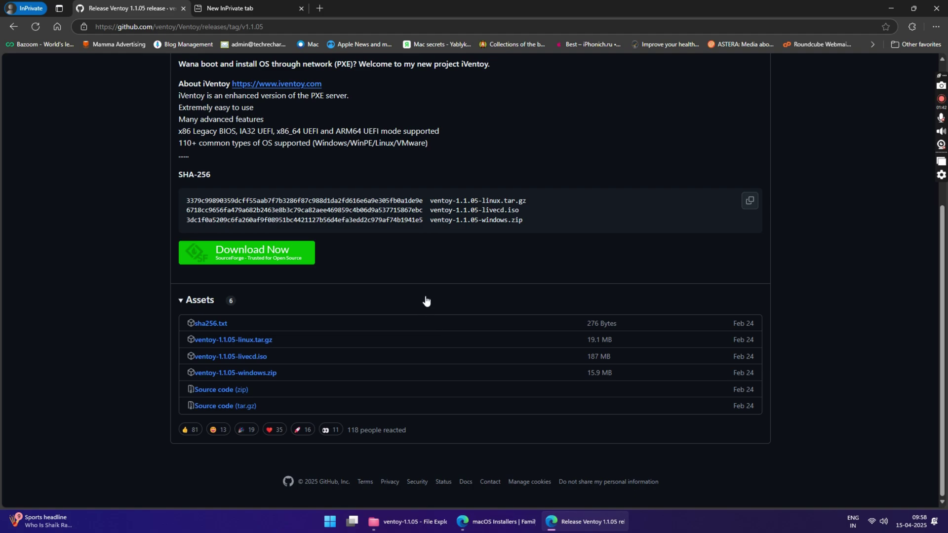
click(15, 28)
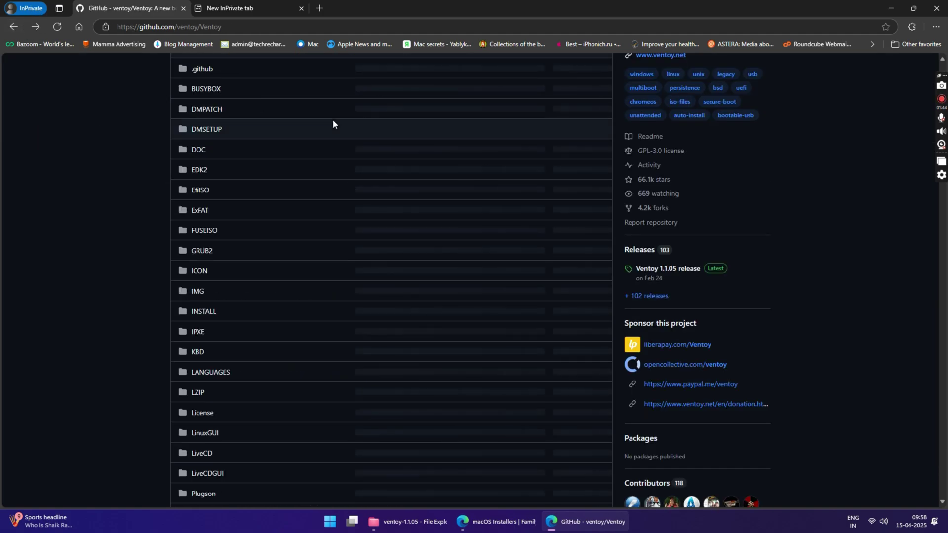
click(14, 28)
scroll(419, 171, up, 2)
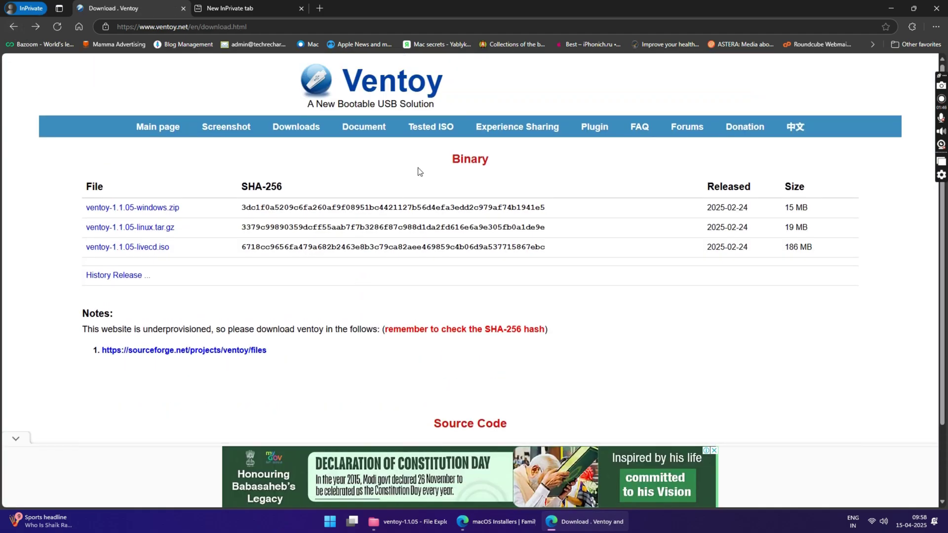
click(424, 127)
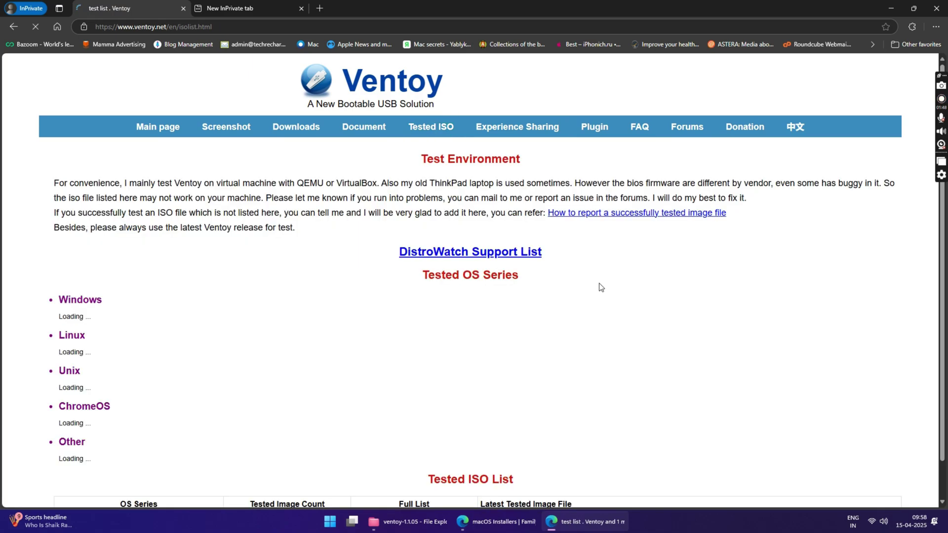
Examine the tested OS series, including Windows and Linux, and the table of tested image files on Ventoy's Tested ISO page
scroll(601, 287, down, 3)
double_click(80, 161)
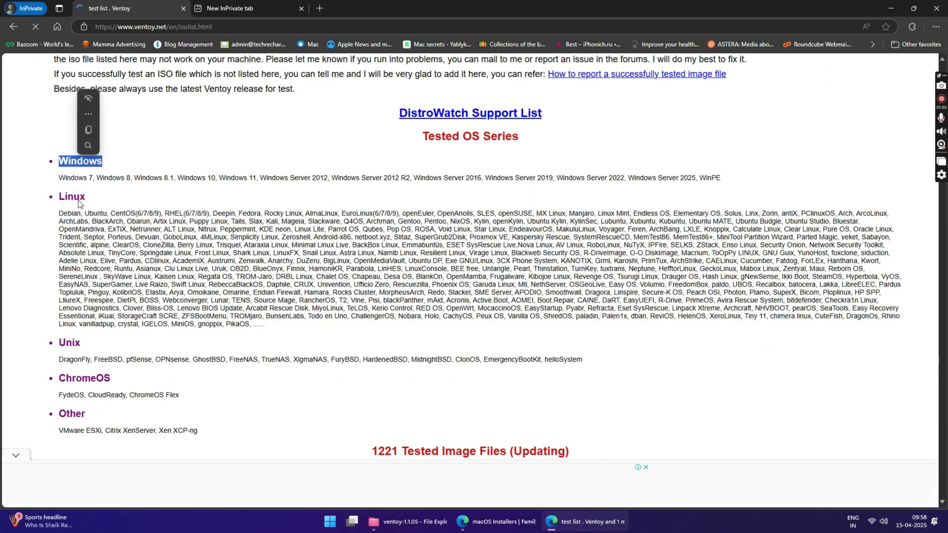
triple_click(327, 290)
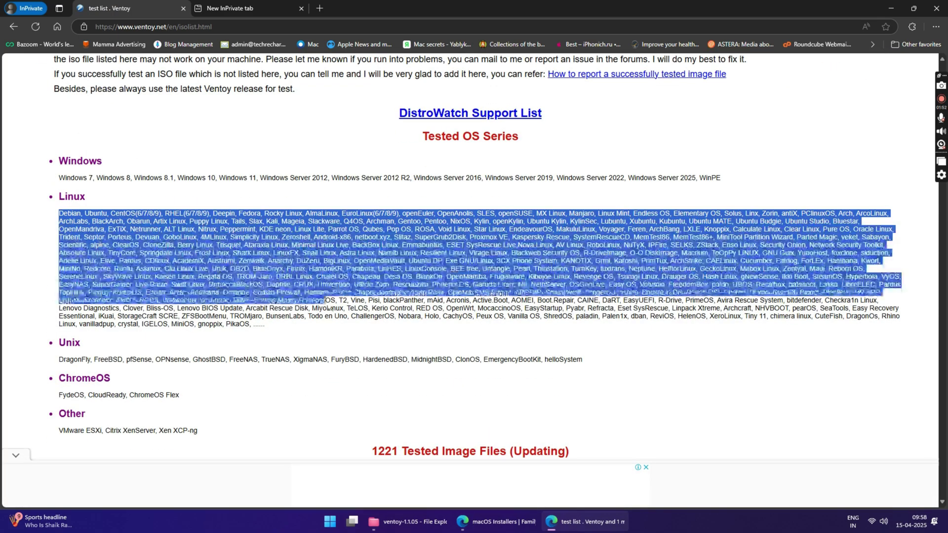
click(327, 290)
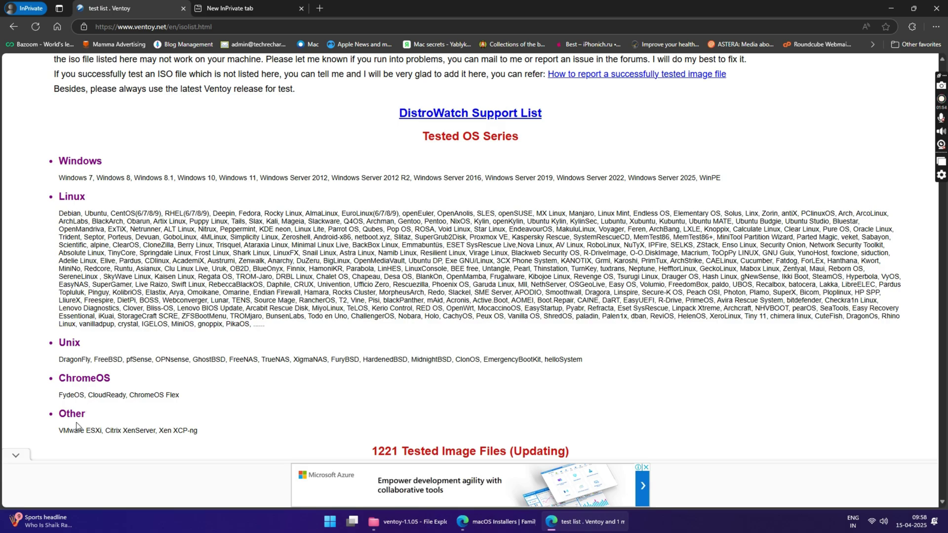
scroll(453, 293, down, 10)
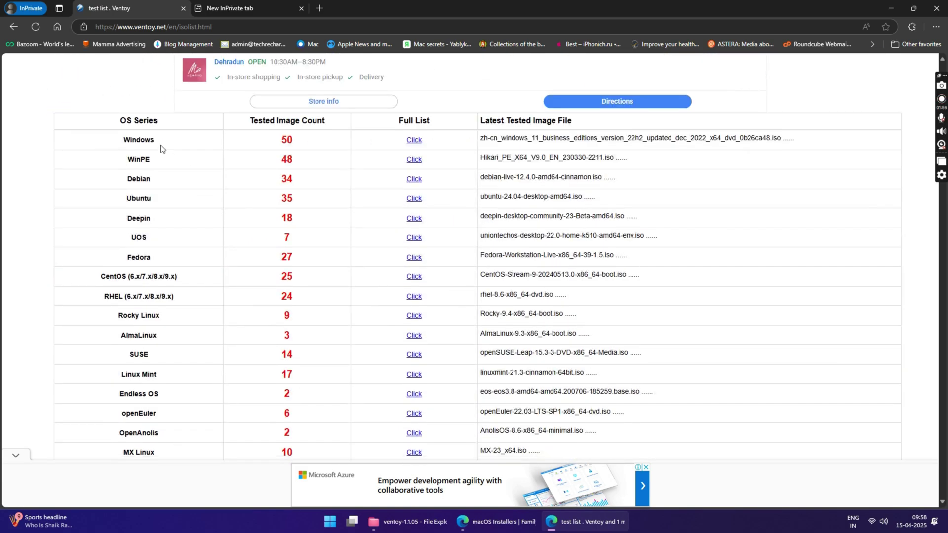
scroll(163, 276, down, 7)
scroll(165, 321, up, 8)
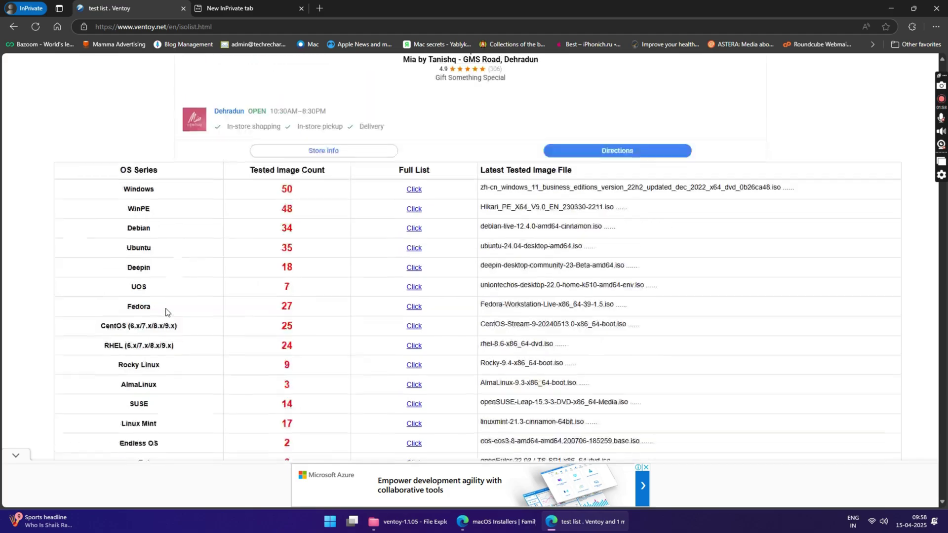
scroll(165, 312, up, 15)
Search the web for "windows 10 iso" in the empty InPrivate tab
click(272, 9)
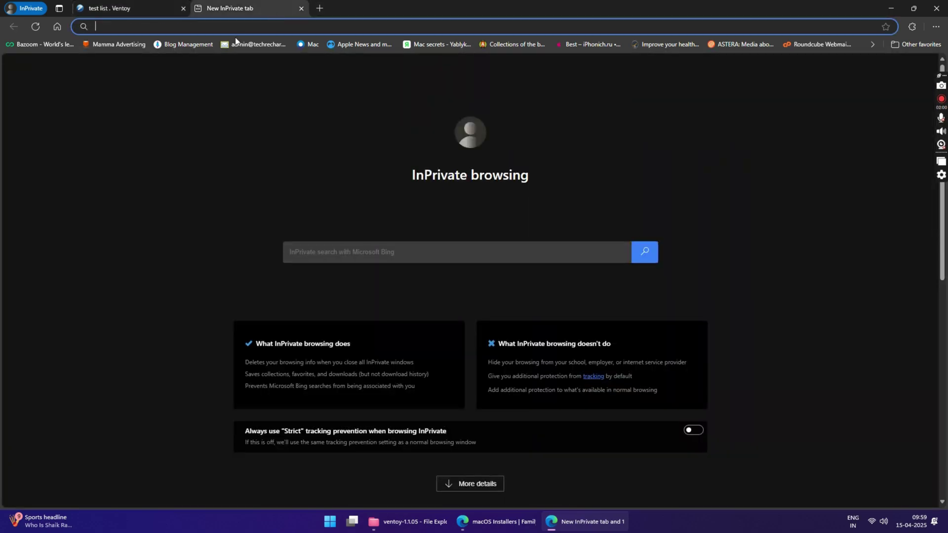
text(windows)
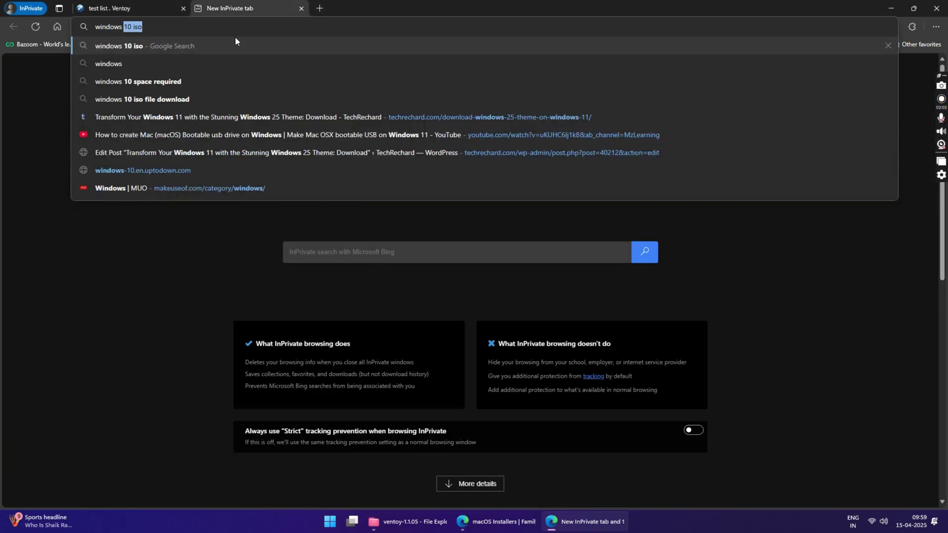
key(Return)
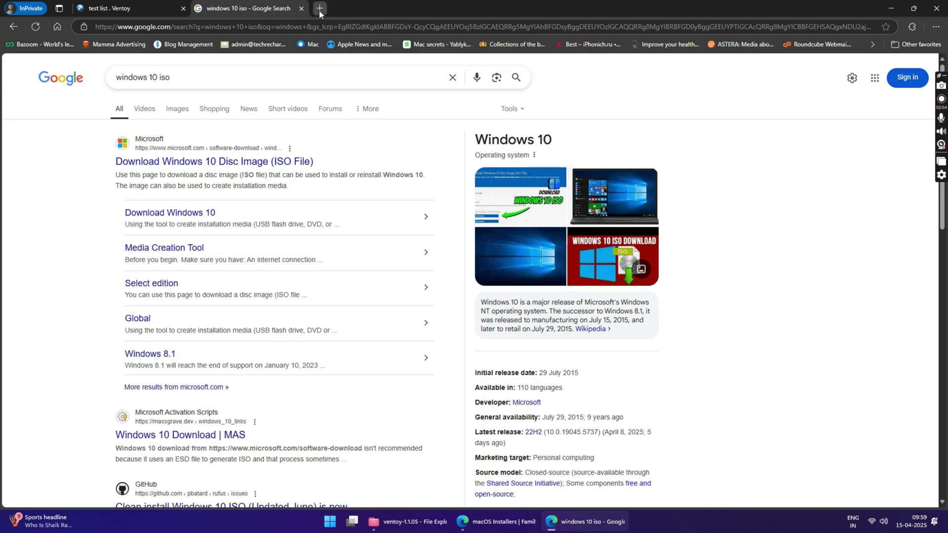
Search the web for "windows 11 iso" in a new tab
click(319, 8)
text(win)
key(BackSpace)
text(dows 11 iso)
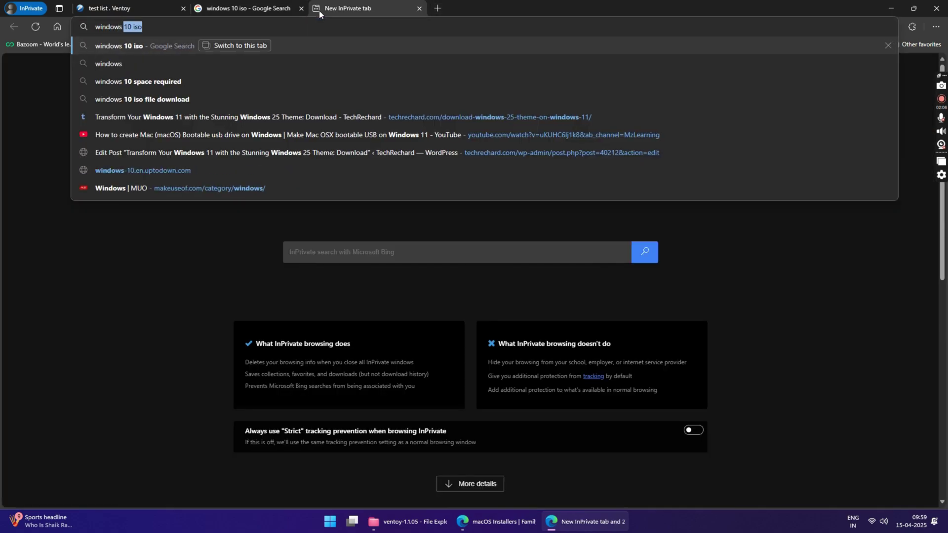
key(Return)
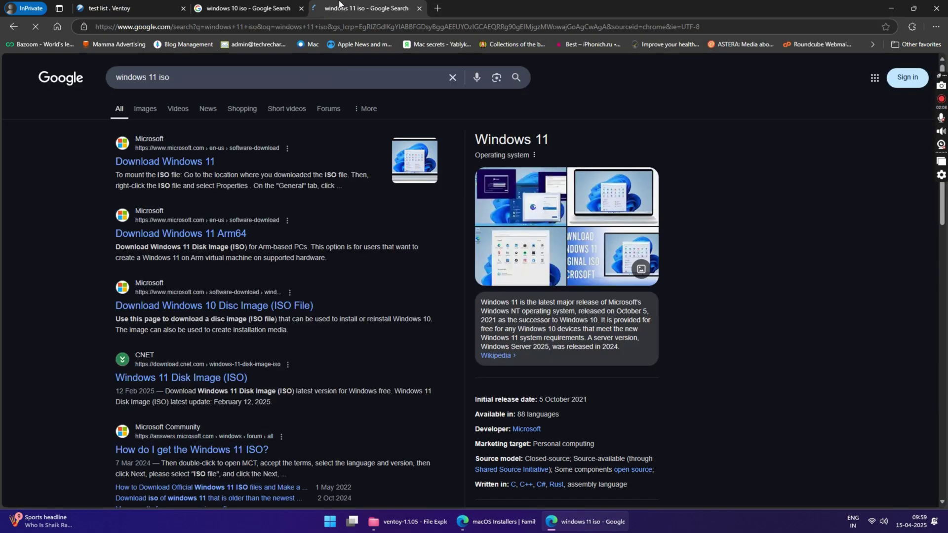
Search the web for "ubuntu iso" in another new tab
click(431, 10)
text(ubuntu iso)
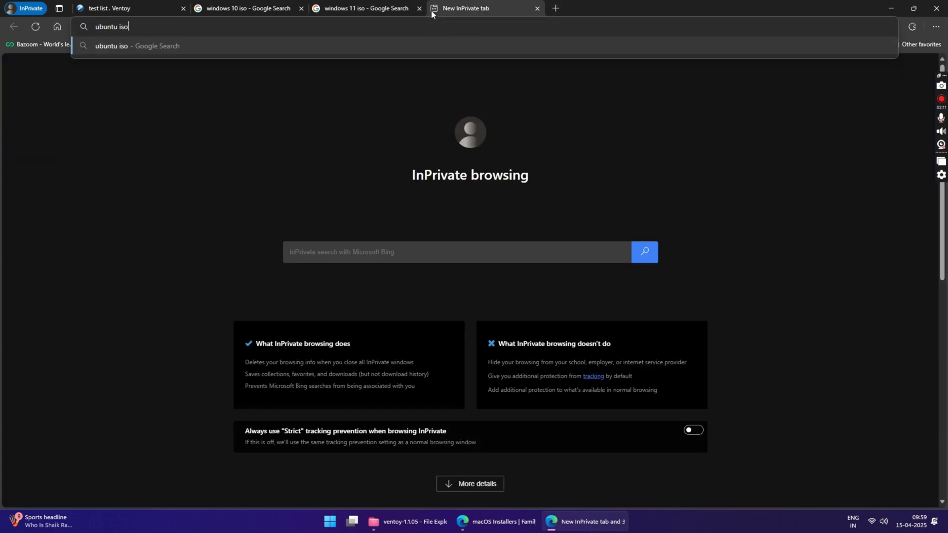
key(Return)
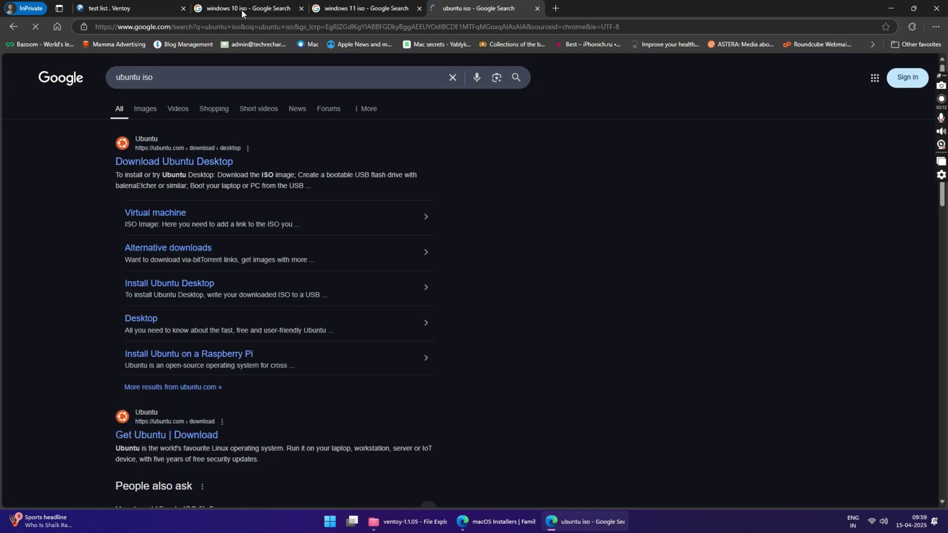
Open Uptodown's Windows 10 22H2 (Build 19041) page from the "windows 10 iso" results and request the ISO download
click(244, 10)
scroll(344, 255, down, 4)
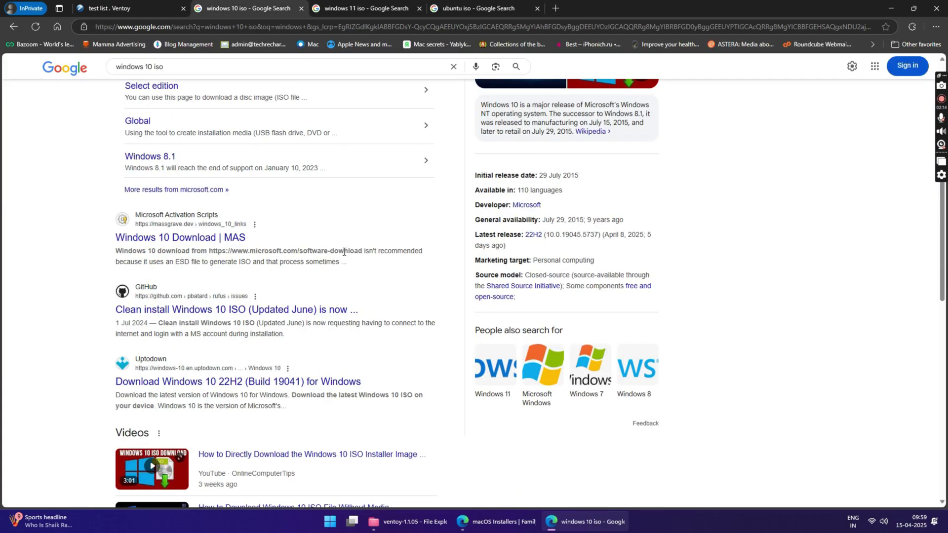
click(232, 387)
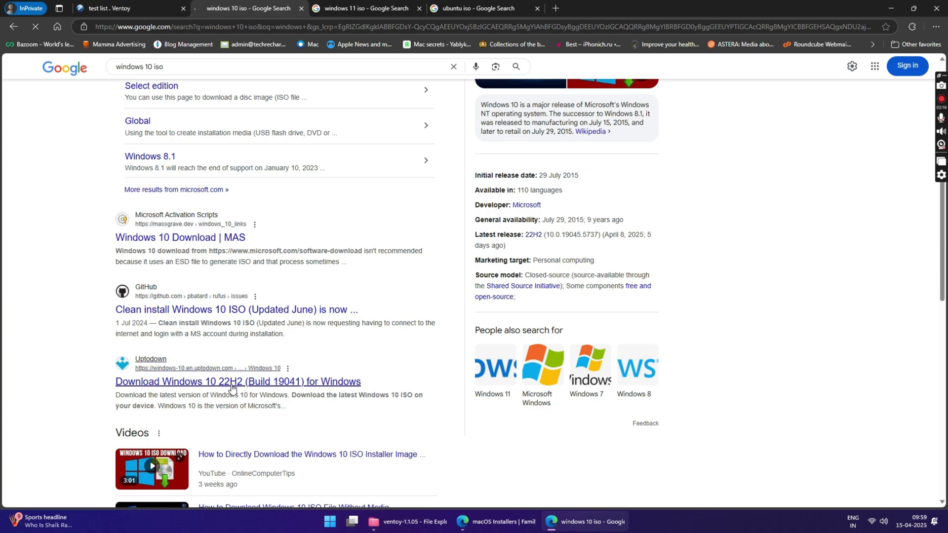
scroll(475, 232, down, 12)
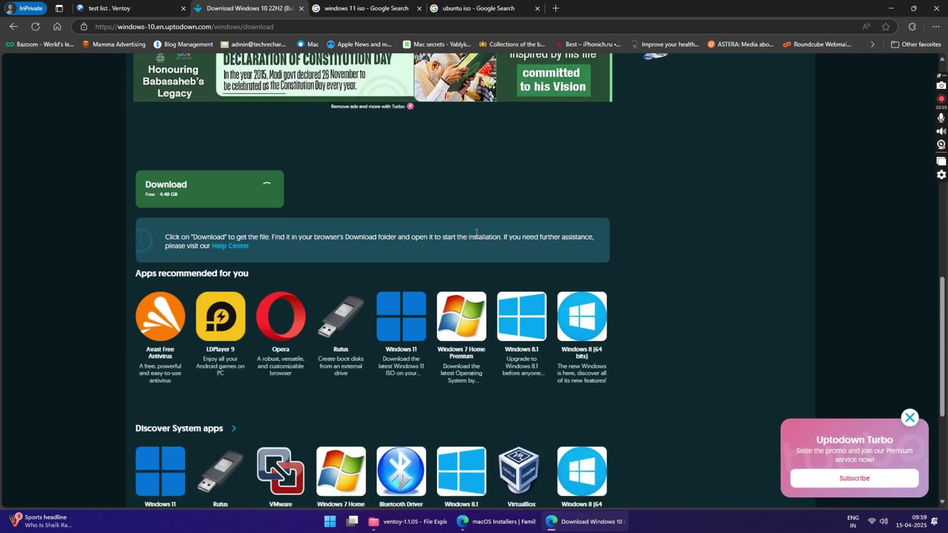
scroll(254, 378, up, 3)
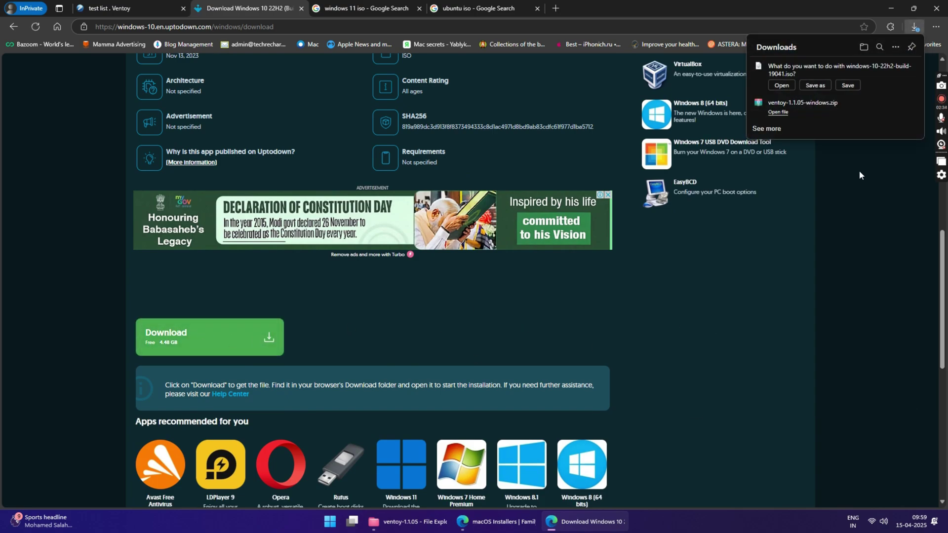
click(815, 86)
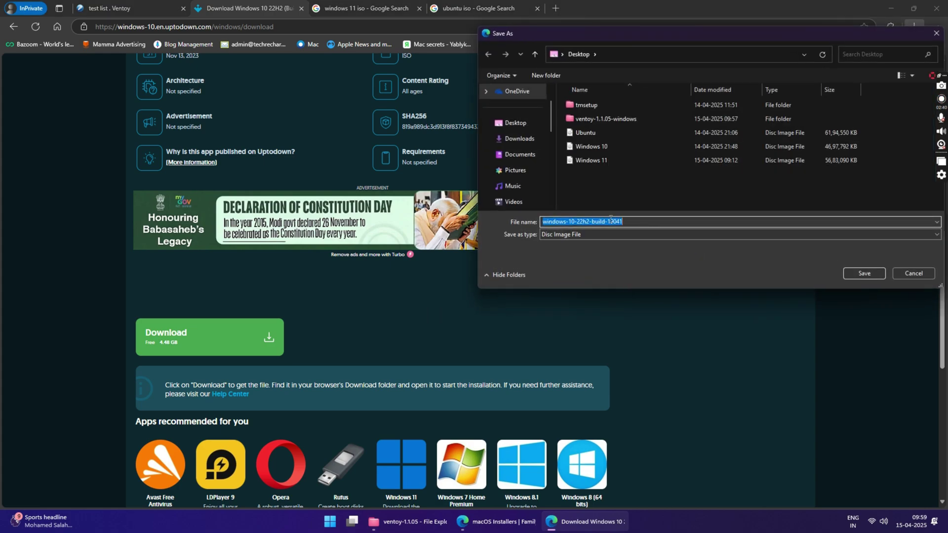
text(Windows 10)
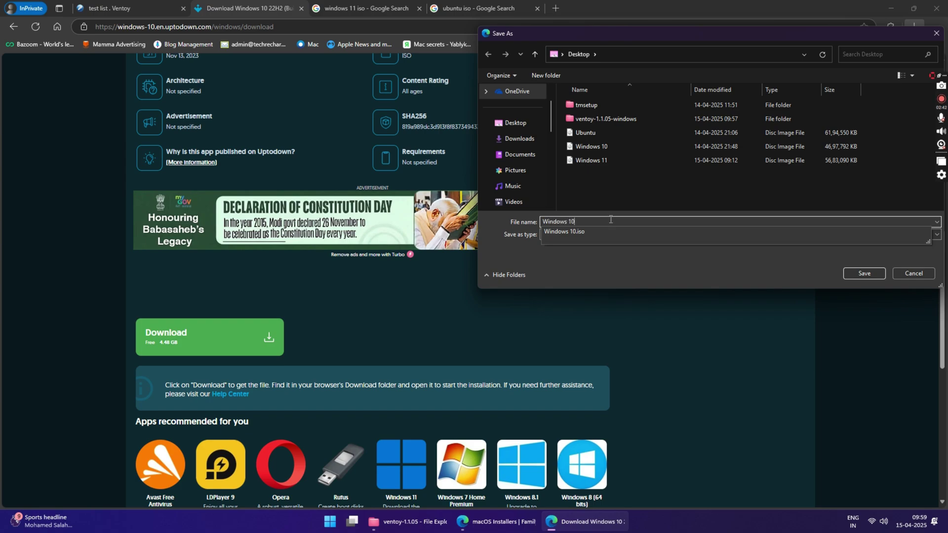
click(908, 275)
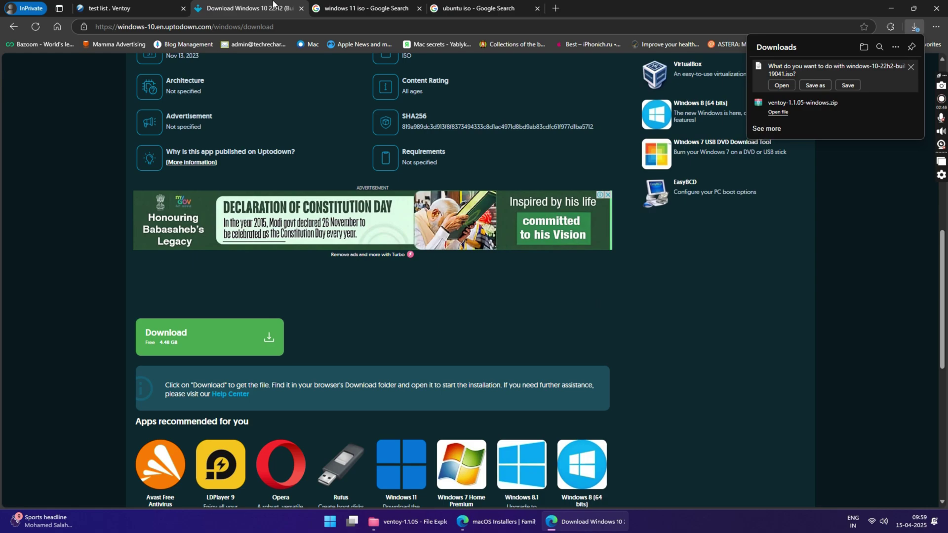
Open Microsoft's Download Windows 11 page from the "windows 11 iso" results and go to the disk image section for x64 devices
click(365, 8)
click(165, 161)
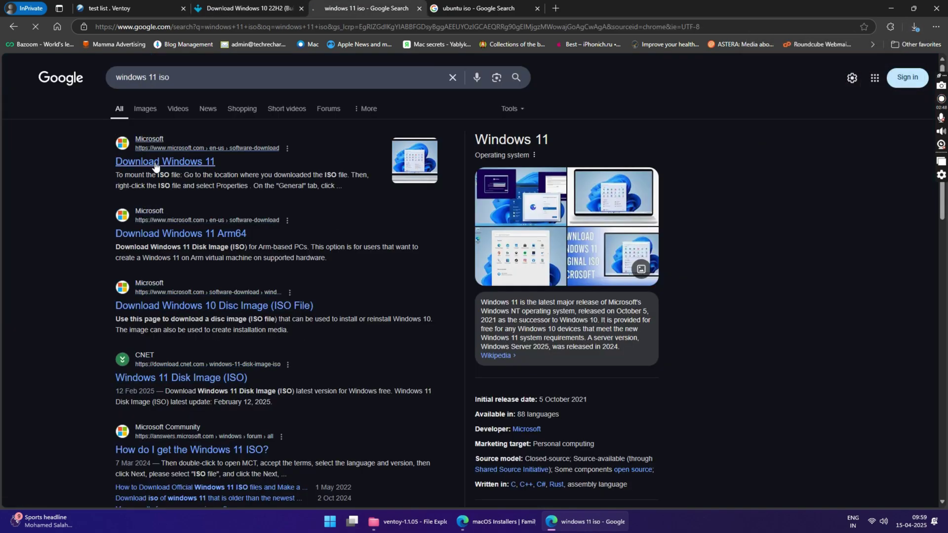
scroll(377, 252, up, 4)
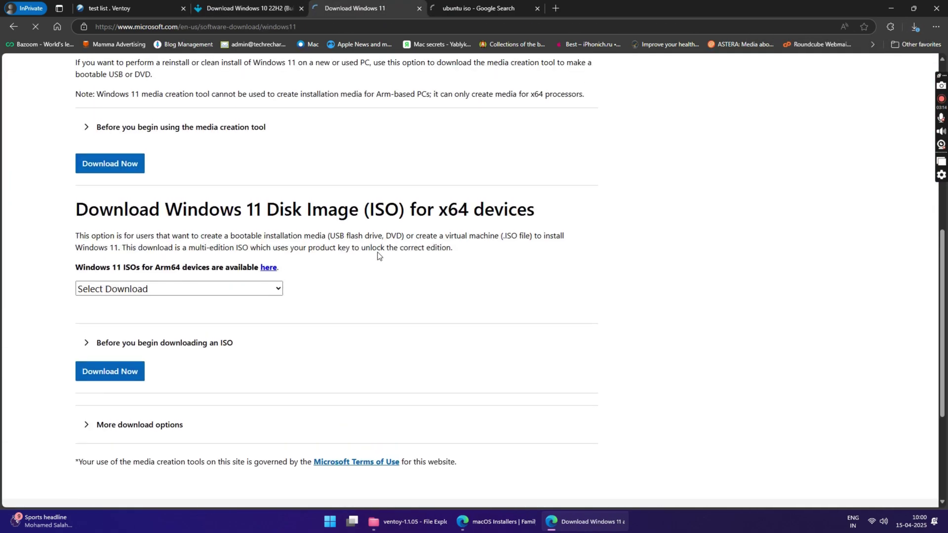
Choose Windows 11 (multi-edition ISO for x64 devices) as the disk image and submit the download request
click(275, 298)
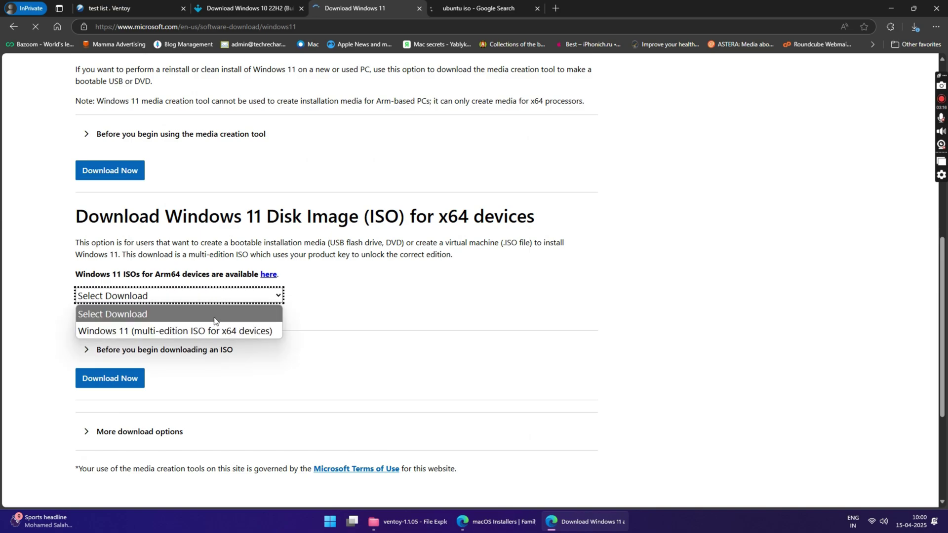
click(219, 333)
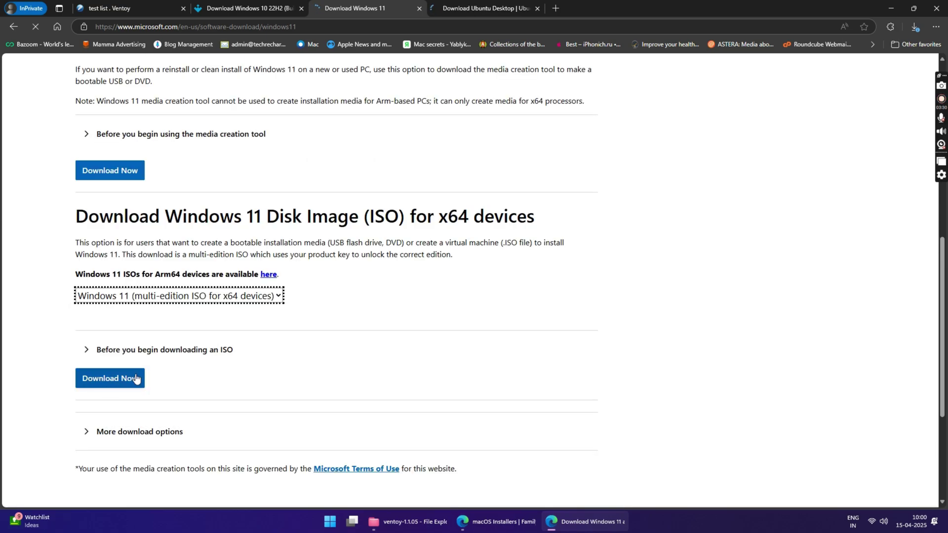
scroll(109, 190, down, 2)
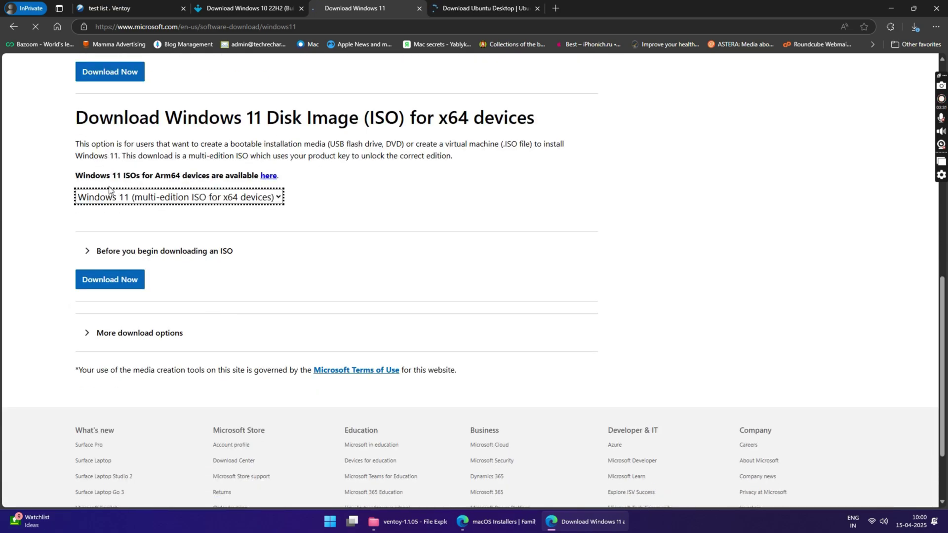
click(110, 280)
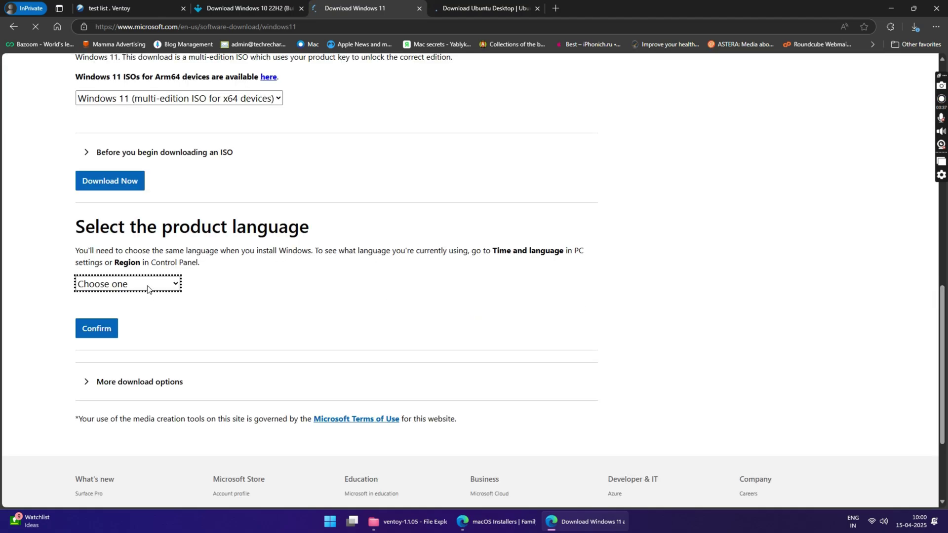
Confirm English (United States) as the product language and request the 64-bit Windows 11 ISO download
click(147, 290)
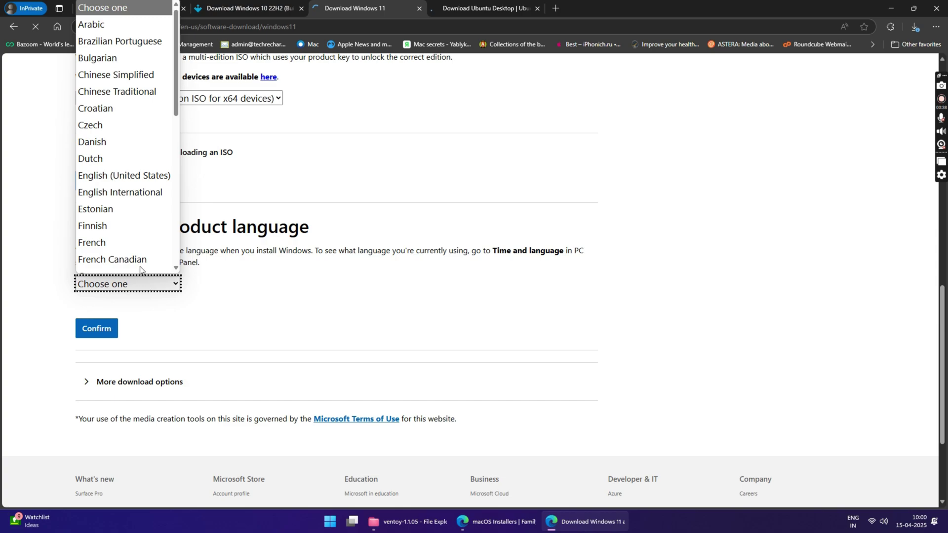
click(118, 166)
click(101, 338)
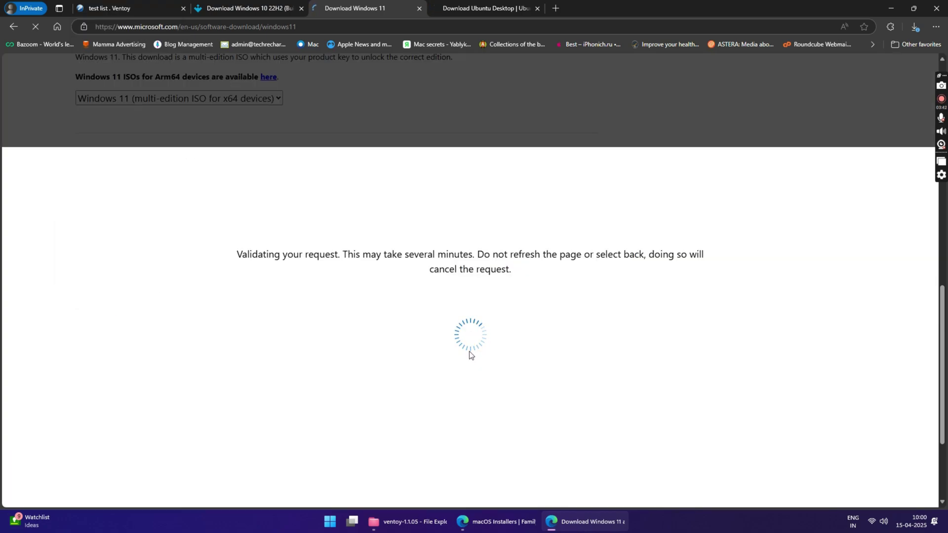
scroll(473, 340, down, 1)
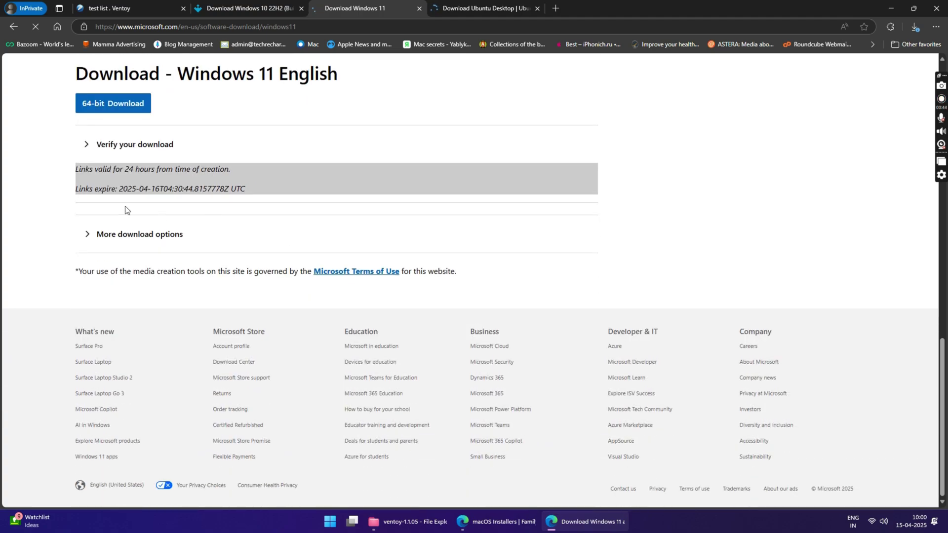
scroll(233, 201, up, 2)
click(129, 203)
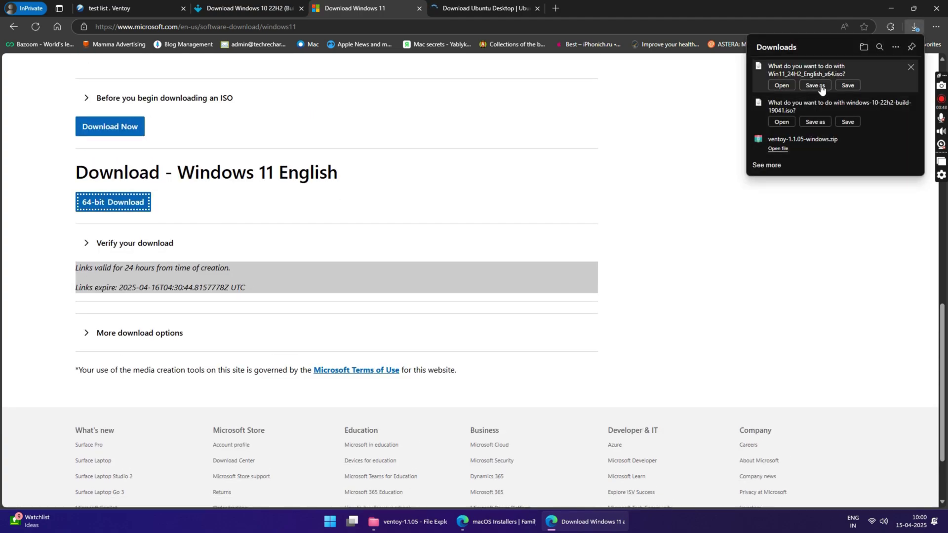
click(822, 86)
text(Windows 11)
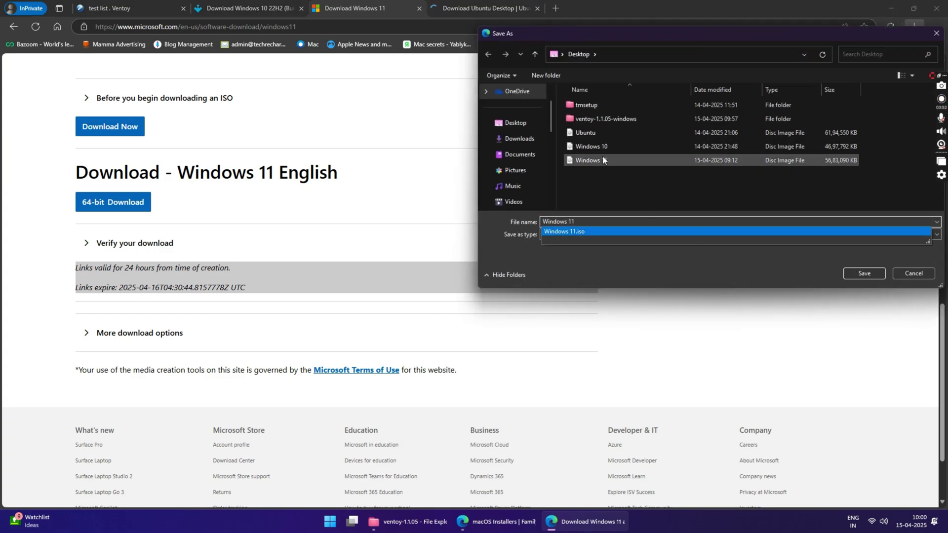
click(904, 275)
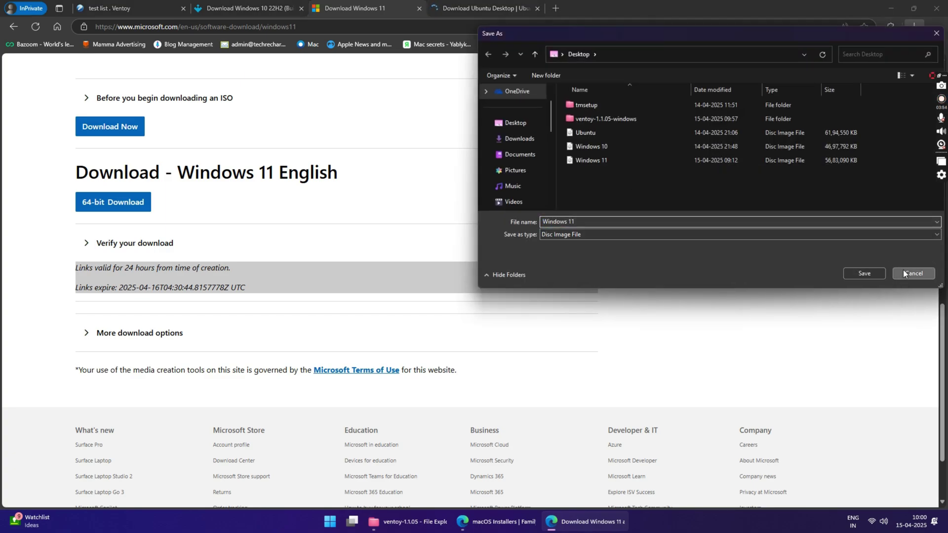
Accept all trackers on the Ubuntu Desktop download page and request the Ubuntu 24.04.2 LTS download
click(429, 5)
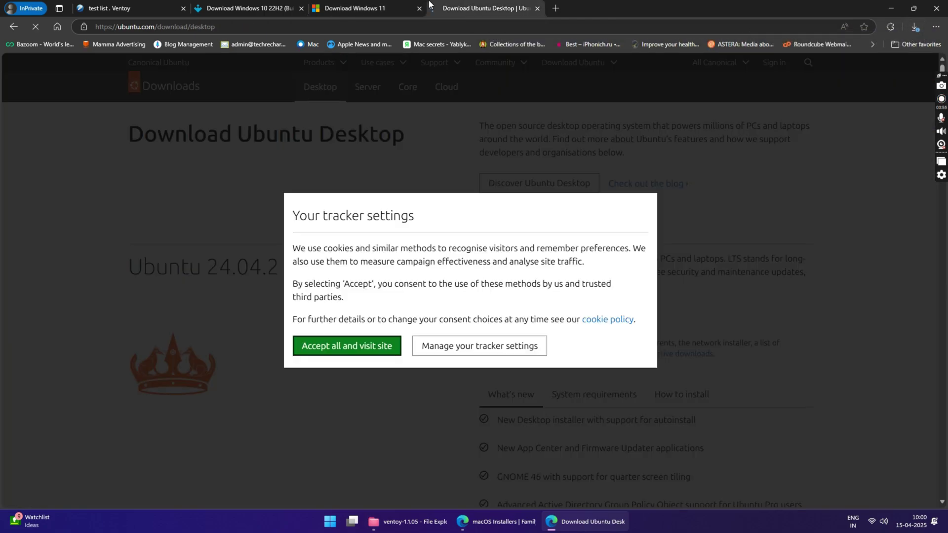
click(389, 346)
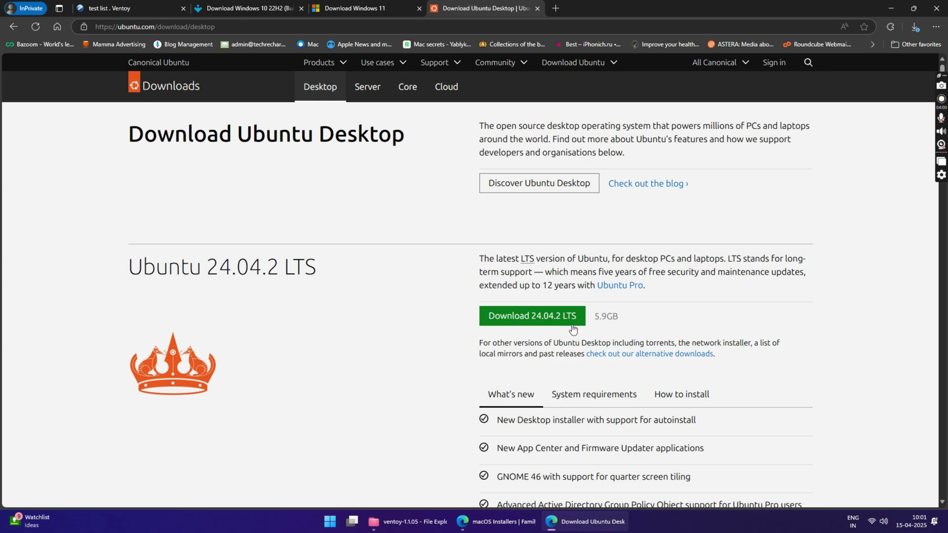
click(535, 321)
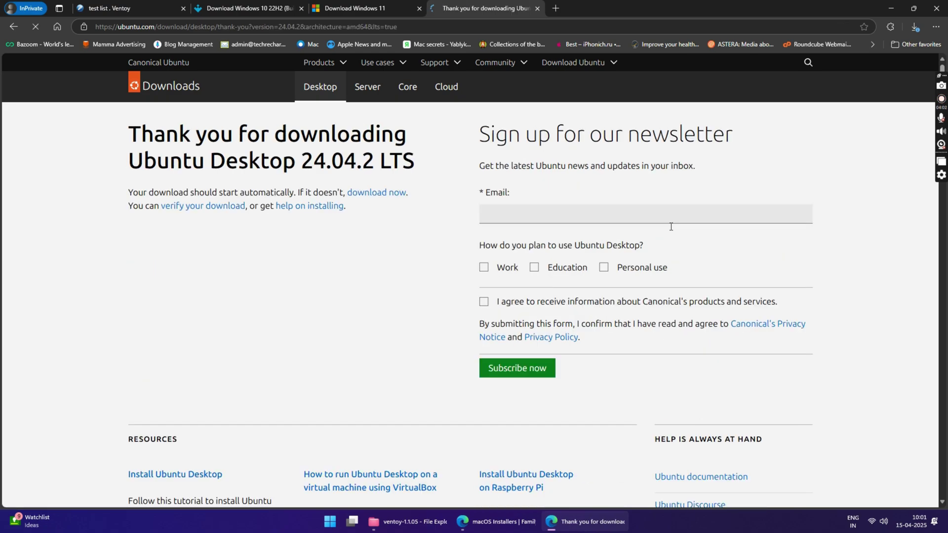
click(817, 86)
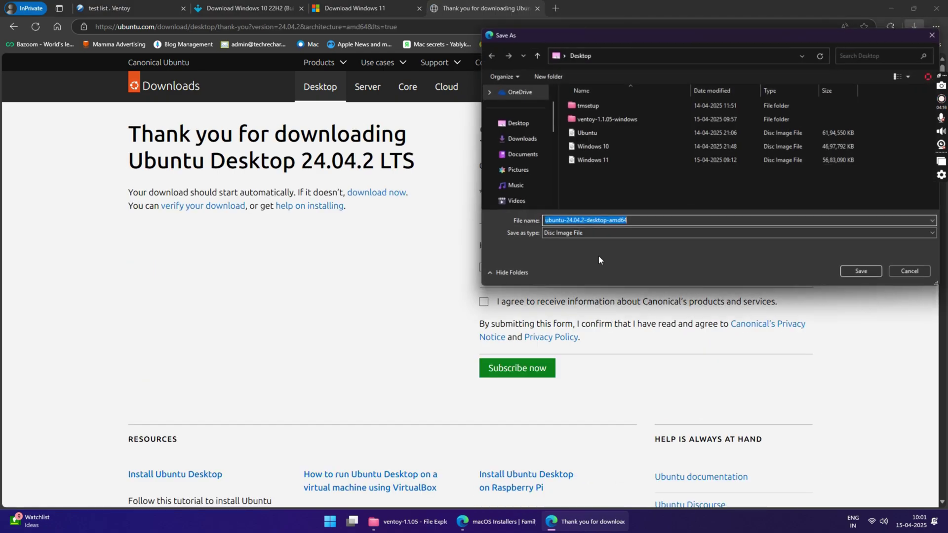
text(Ubuntu)
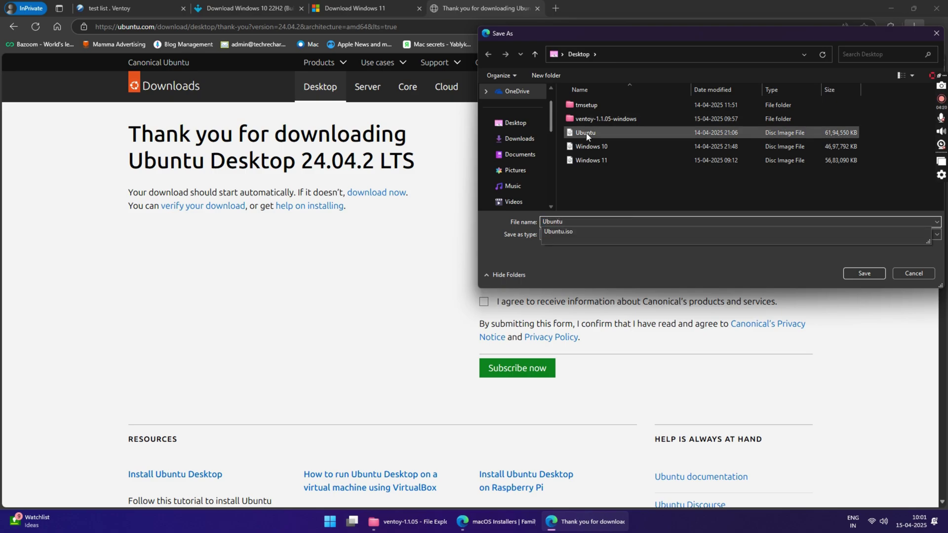
click(588, 134)
click(906, 277)
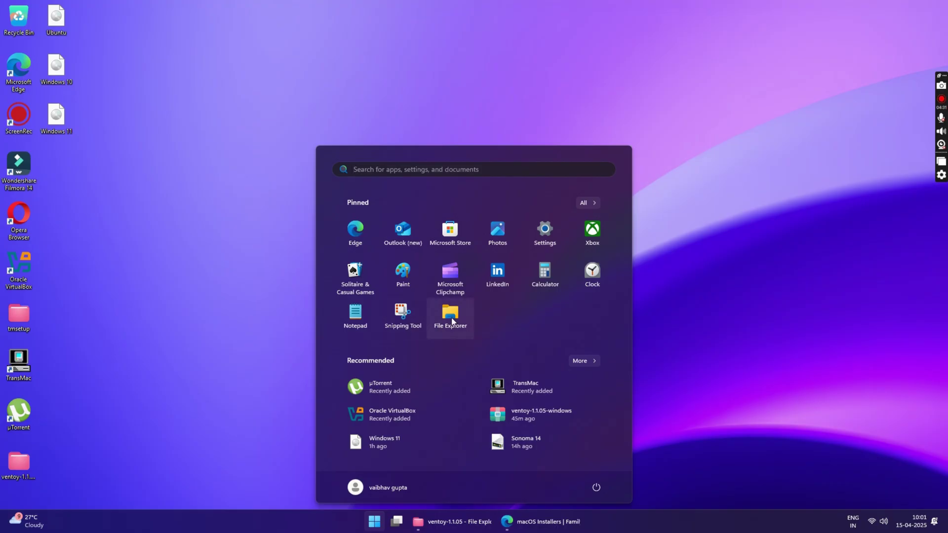
Open the Ventoy (E:) drive in File Explorer and copy the Ubuntu, Windows 10 and Windows 11 ISO files there from the desktop
click(451, 319)
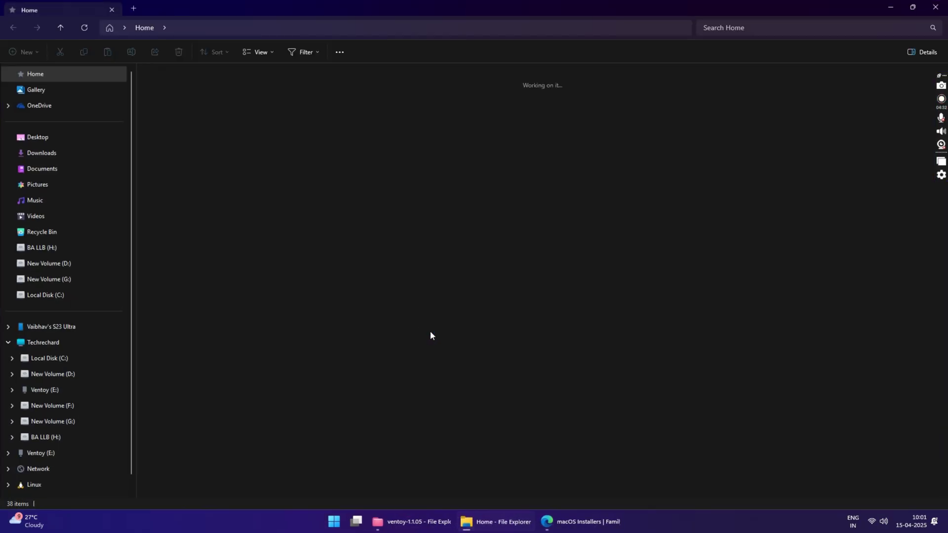
click(37, 342)
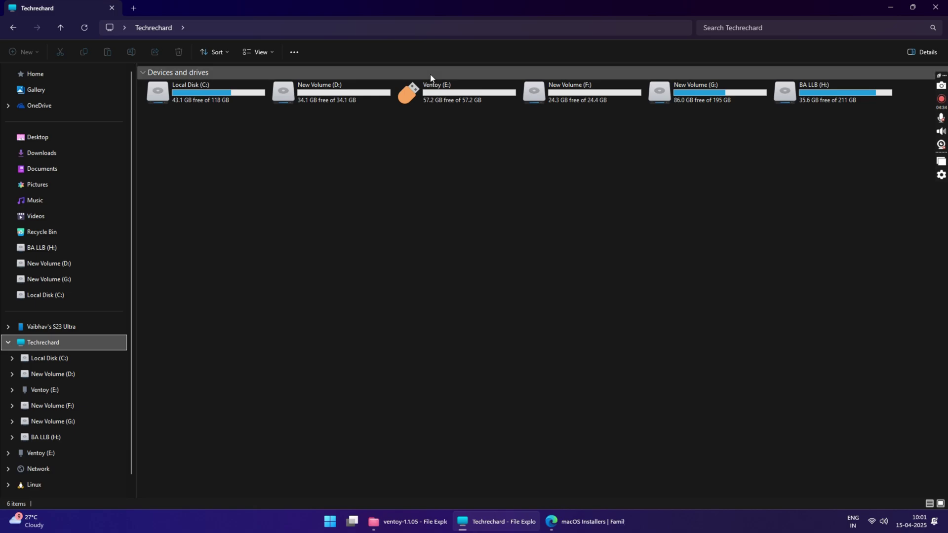
double_click(436, 97)
double_click(428, 9)
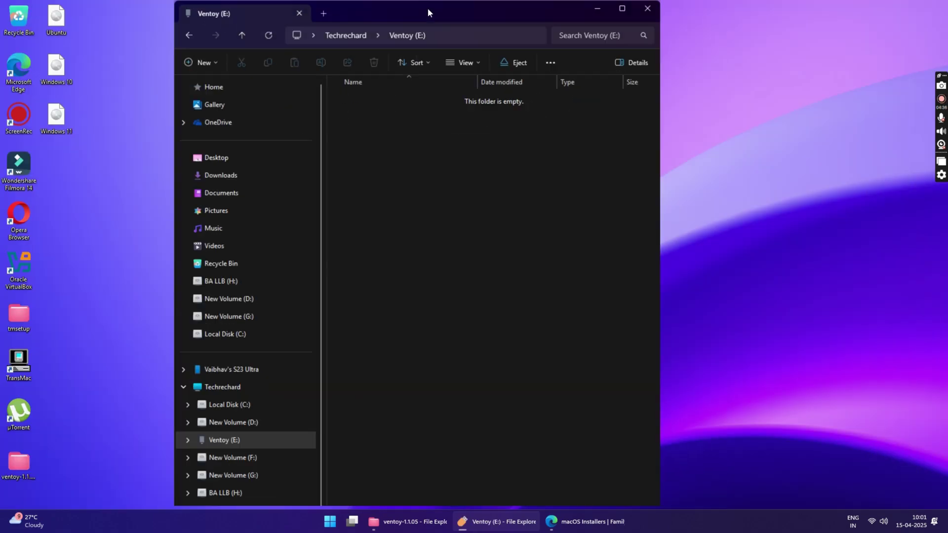
drag(509, 7, 516, 143)
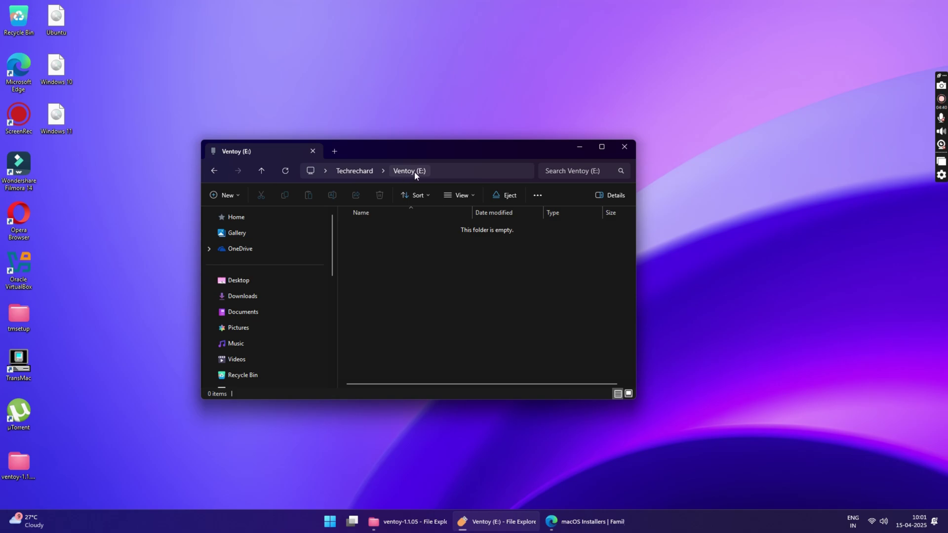
drag(89, 176, 462, 290)
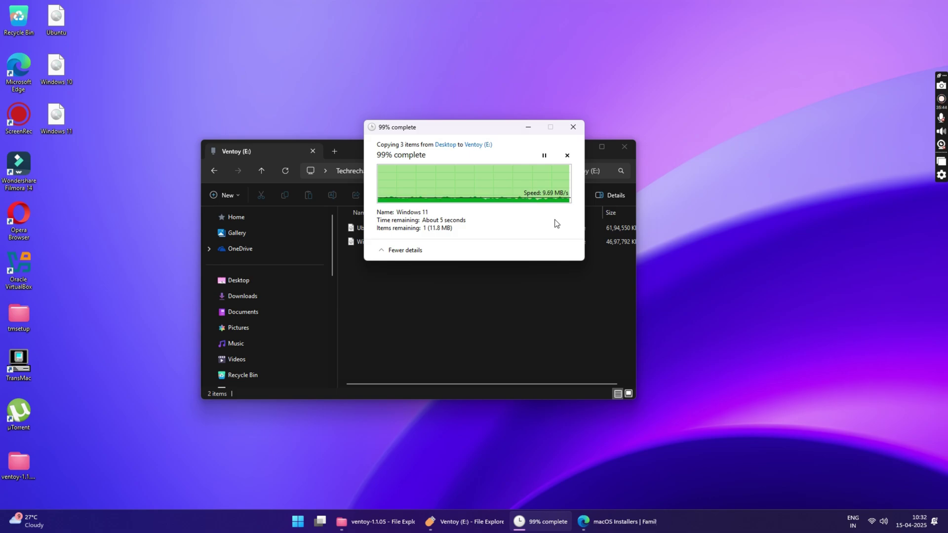
Reopen the Ventoy (E:) drive from the drive overview and check the copied ISO files
key(alt+Left)
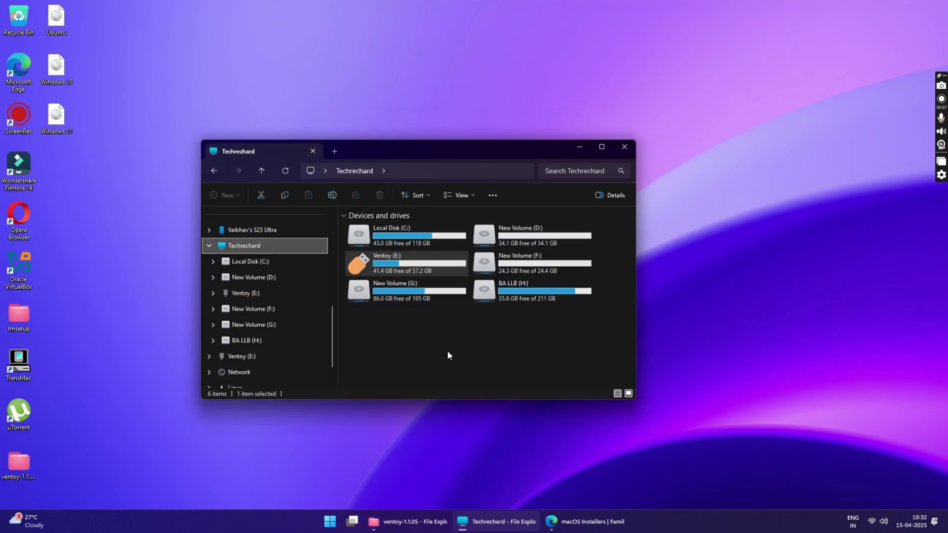
double_click(396, 264)
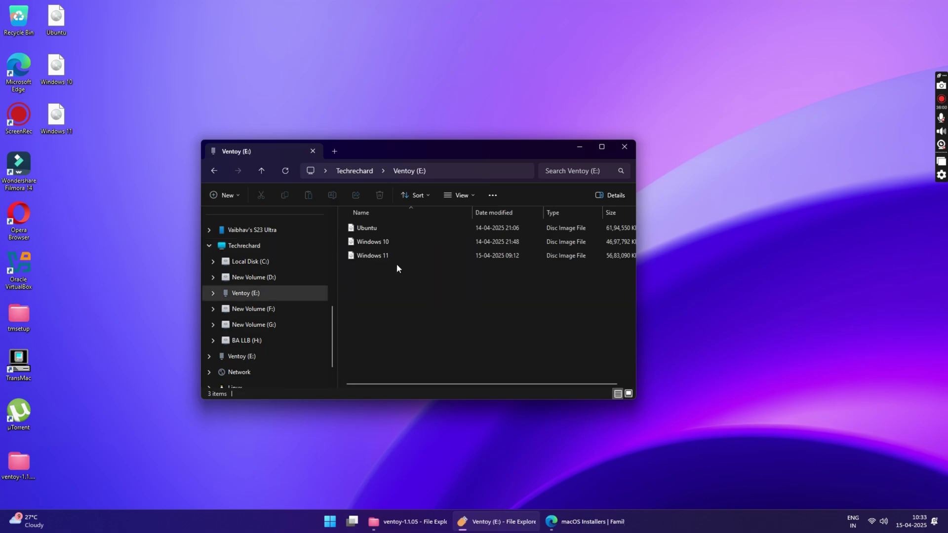
click(389, 243)
click(396, 263)
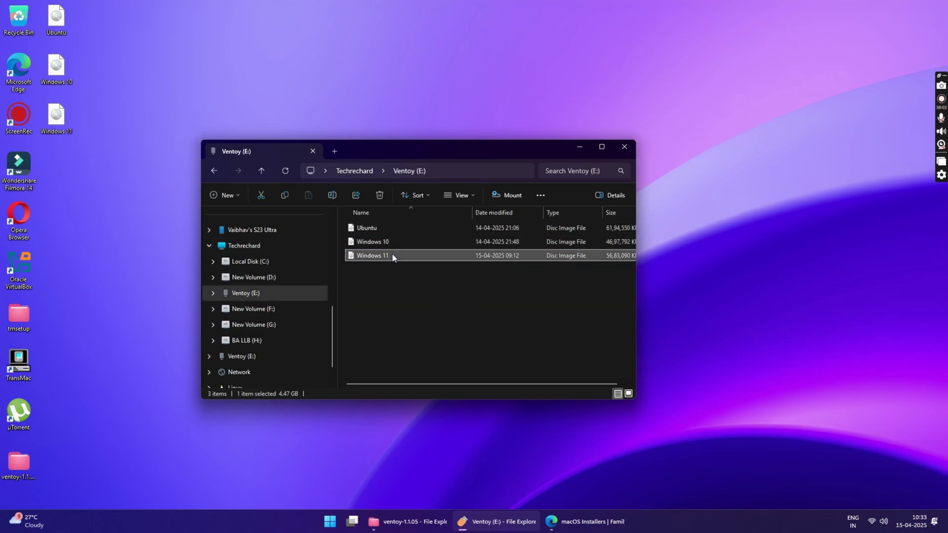
click(420, 316)
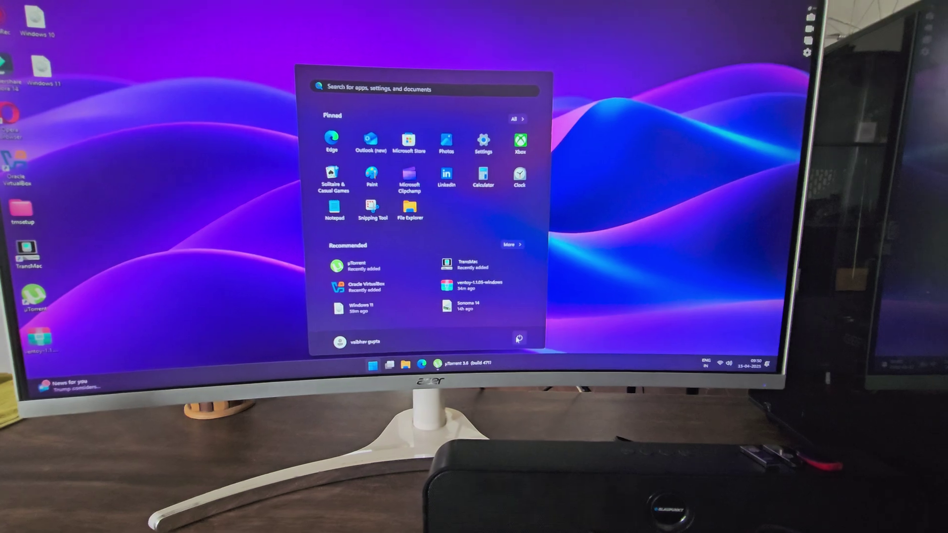
Restart the computer into the boot device menu and boot from UEFI: USB, Partition 2 (USB)
click(534, 327)
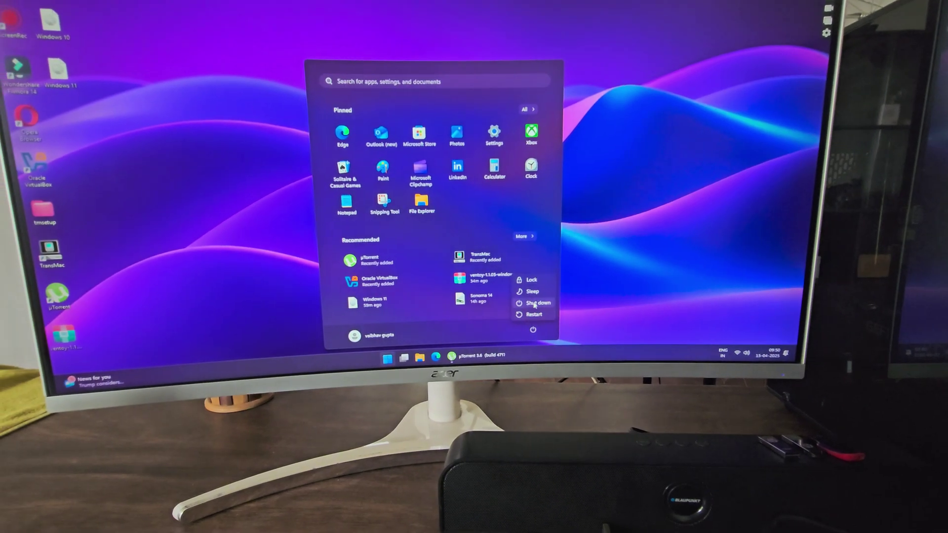
click(534, 312)
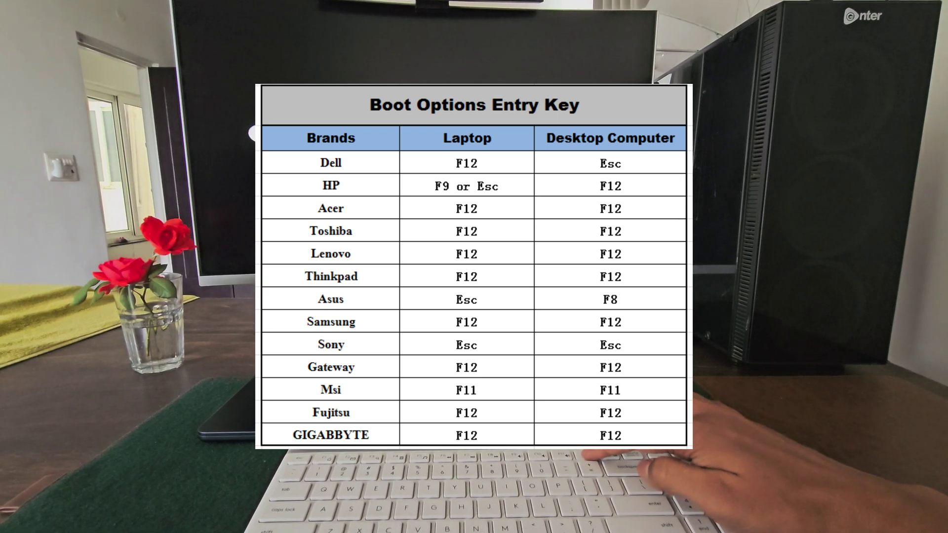
key(F12)
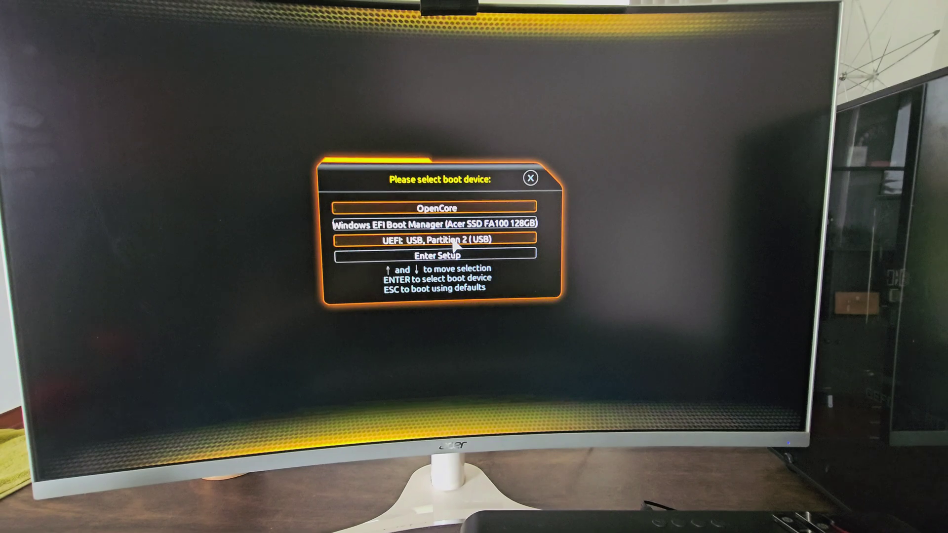
key(Return)
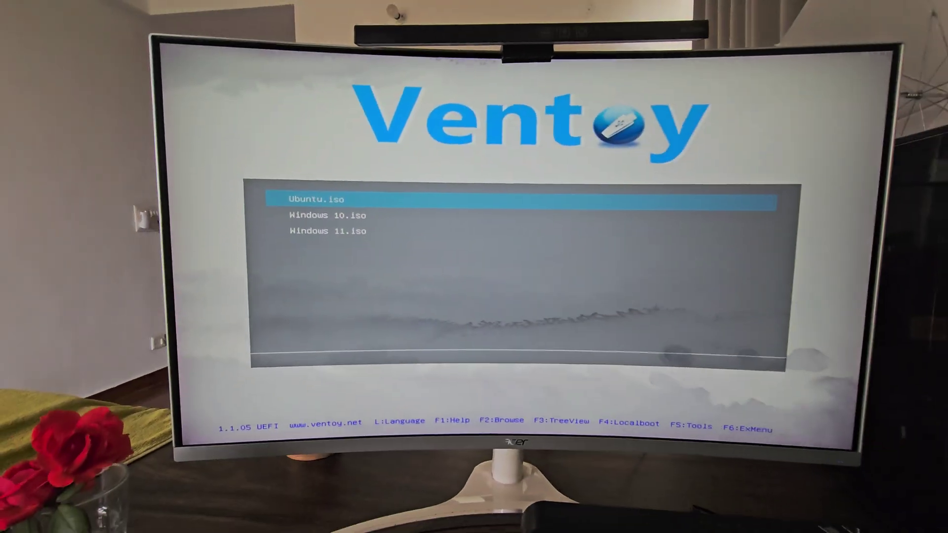
Boot Windows 10.iso from the Ventoy list in normal mode and continue booting from the disc image
key(Down)
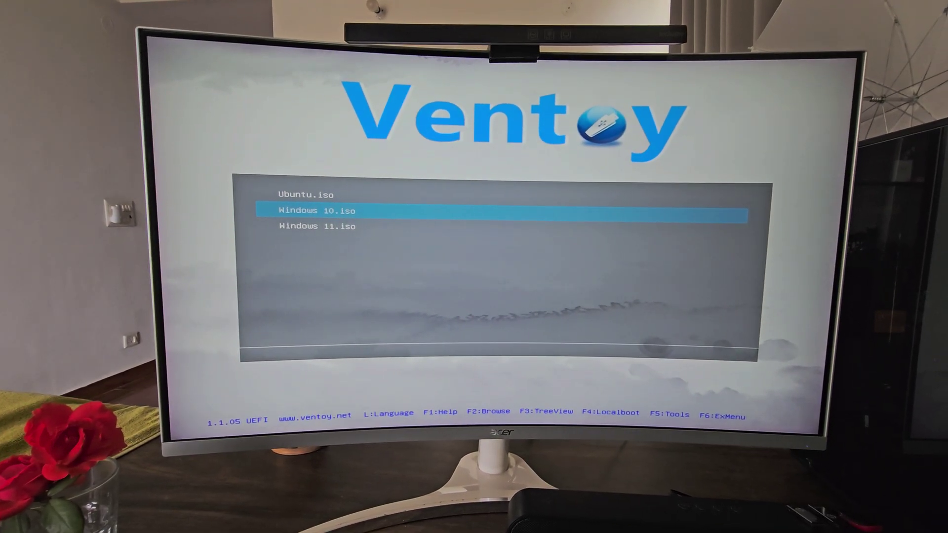
key(Return)
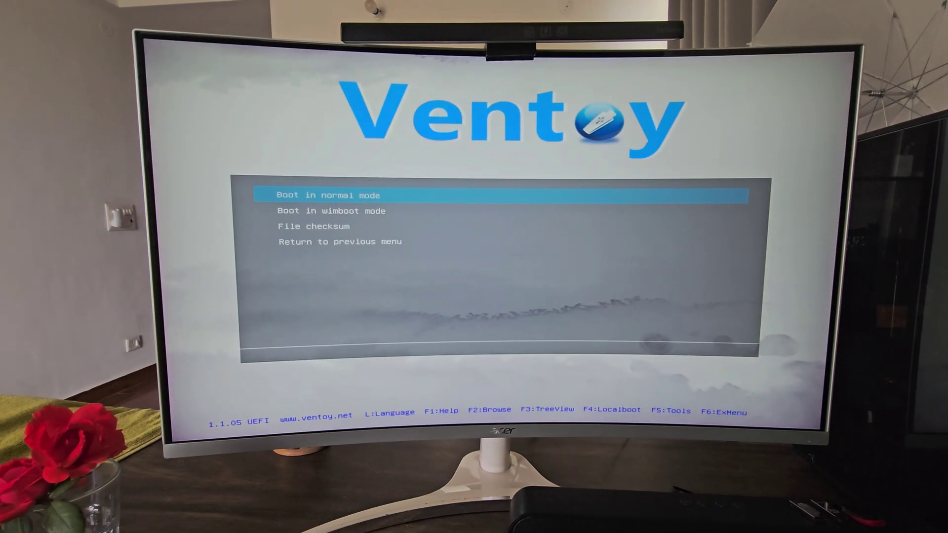
key(Return)
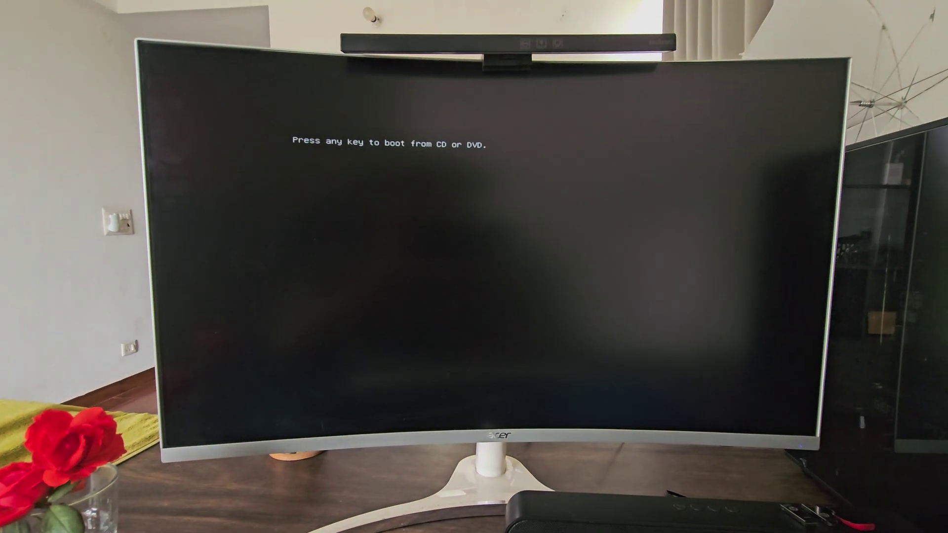
key(Return)
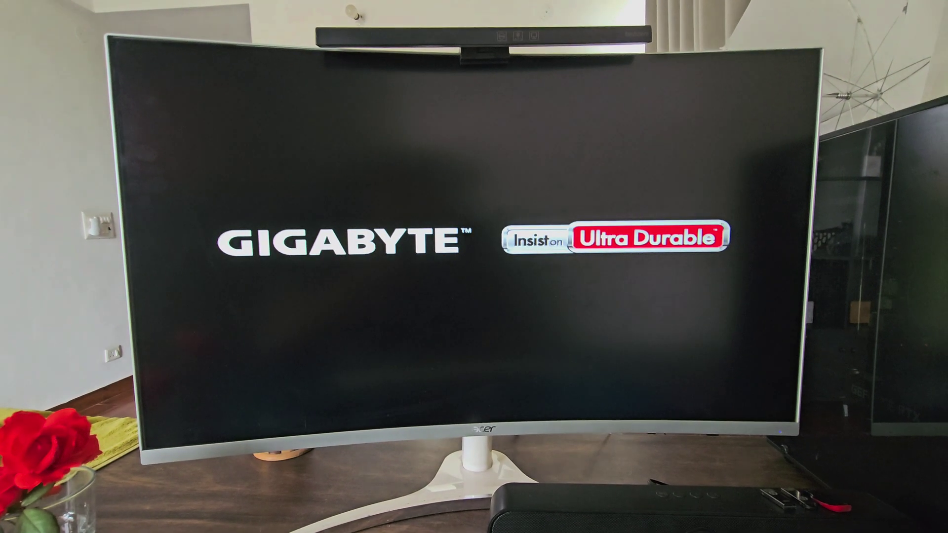